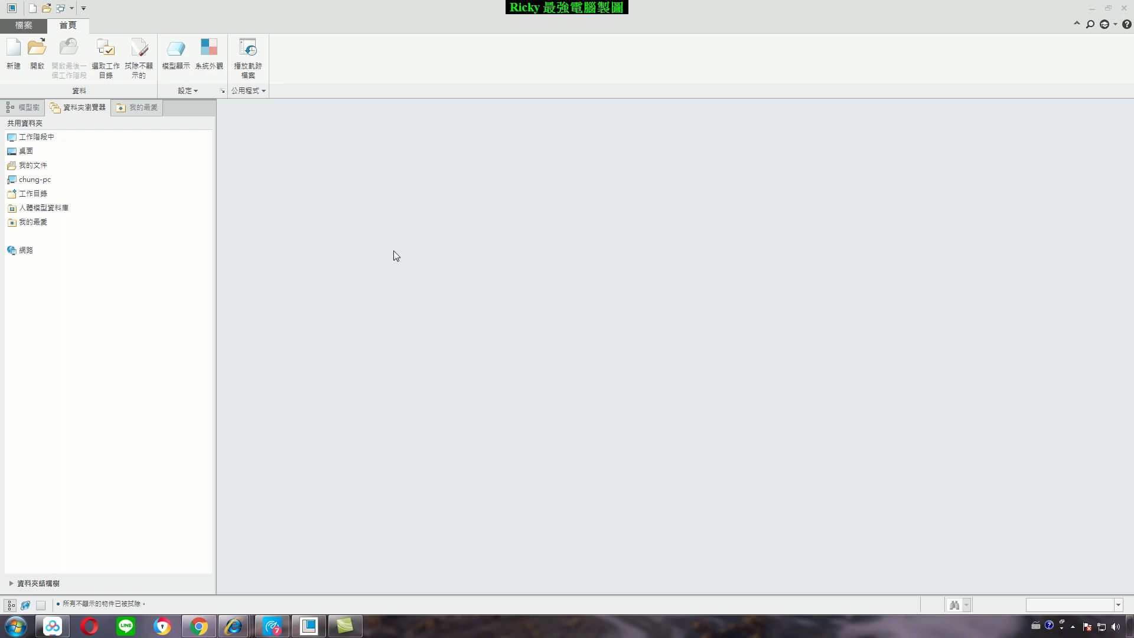
Open the part 滾花處理.prt from the CREO課程練習 folder's file list.
left_click(37, 66)
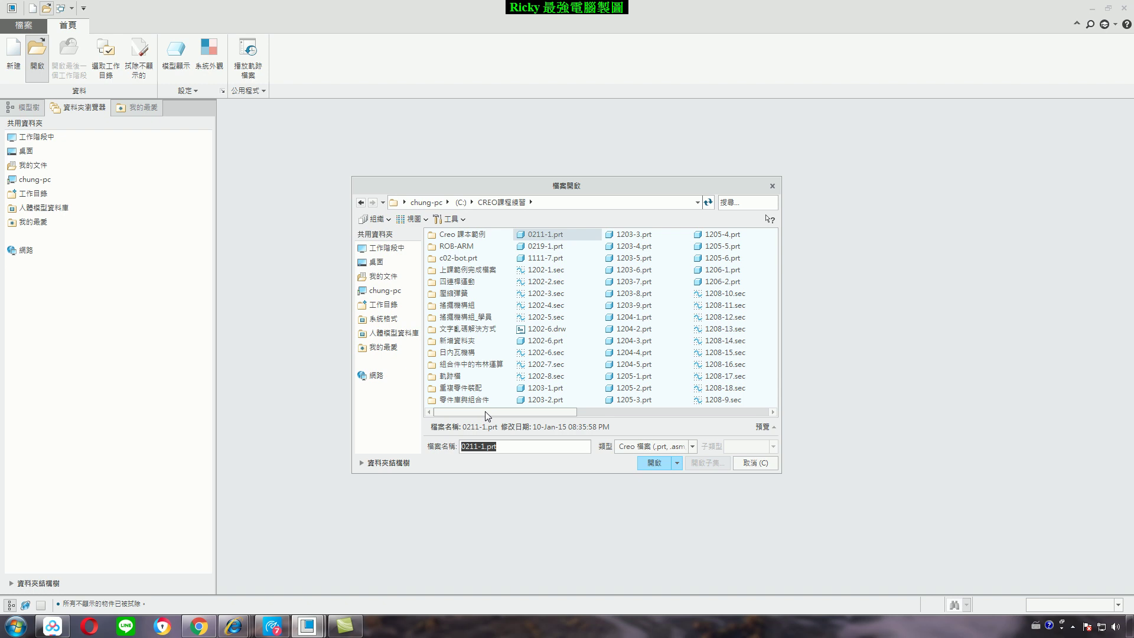
left_click_drag(533, 413, 727, 414)
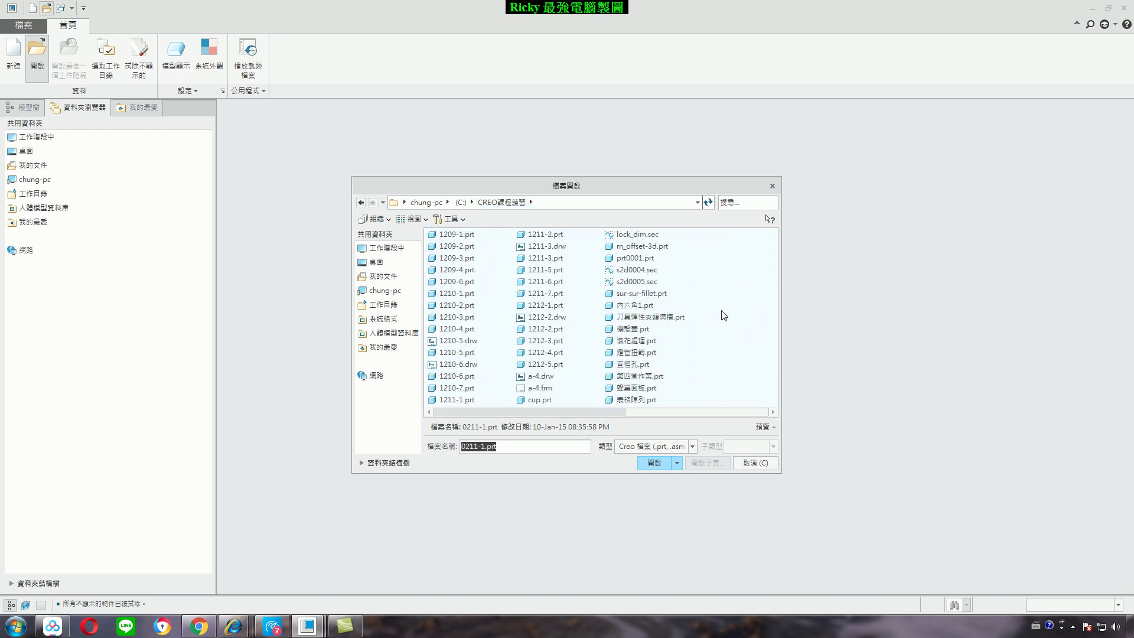
left_click(631, 345)
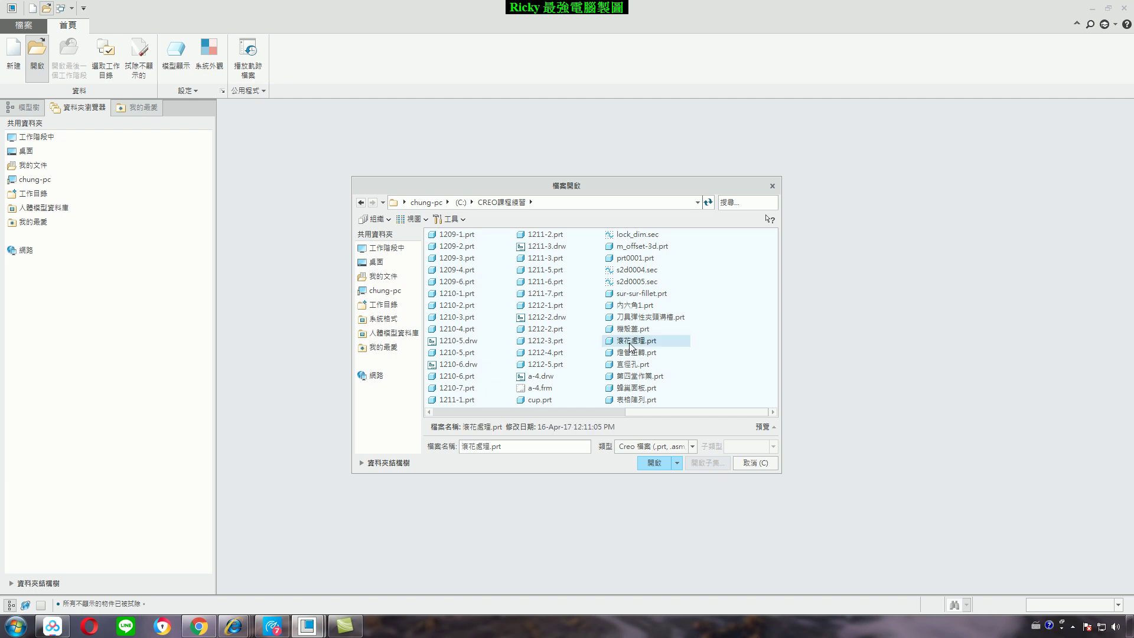
left_click(653, 464)
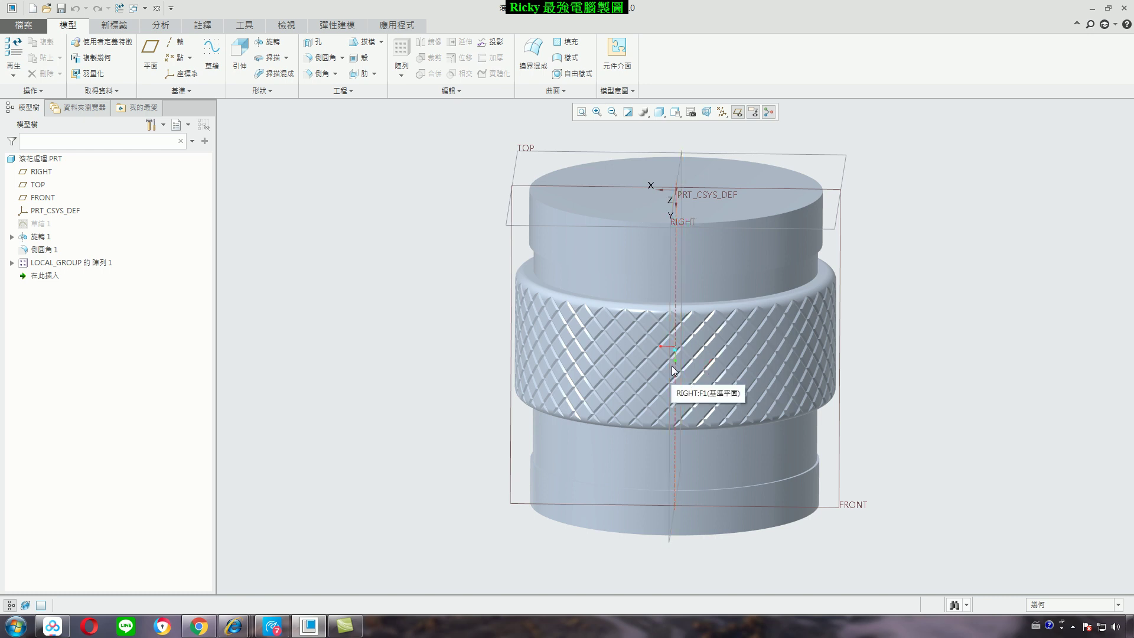
Wheel-zoom in and out on the knurled cylinder, ending slightly zoomed out.
scroll(676, 354, "up", 3)
scroll(676, 355, "up", 3)
scroll(676, 349, "down", 6)
scroll(676, 350, "up", 1)
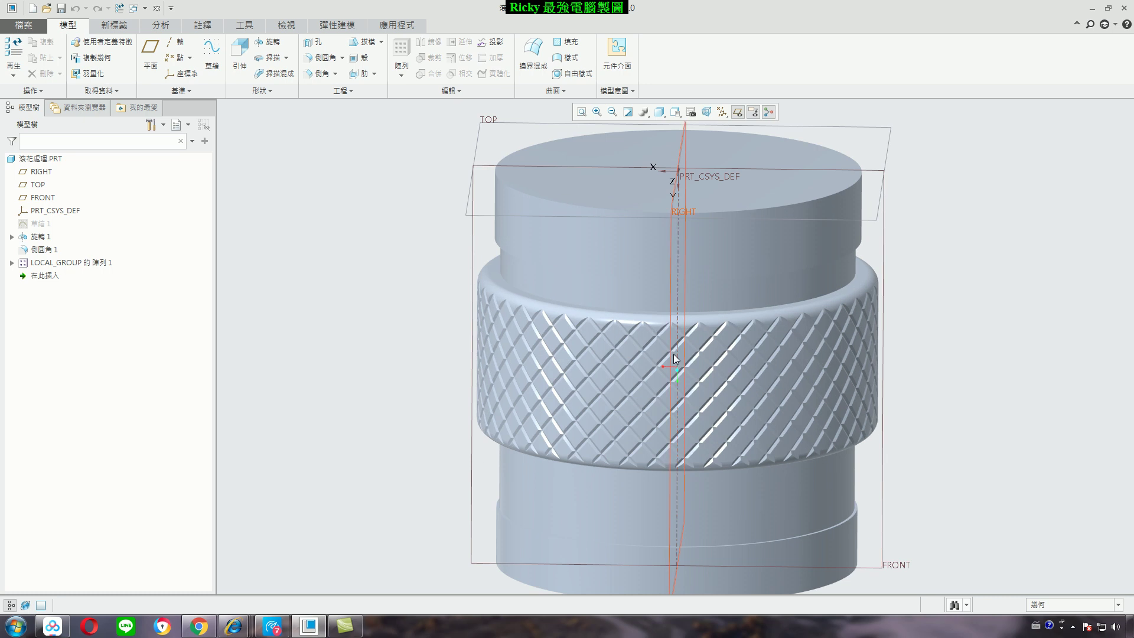
scroll(676, 352, "up", 2)
scroll(675, 353, "up", 1)
scroll(678, 341, "down", 3)
scroll(675, 347, "down", 2)
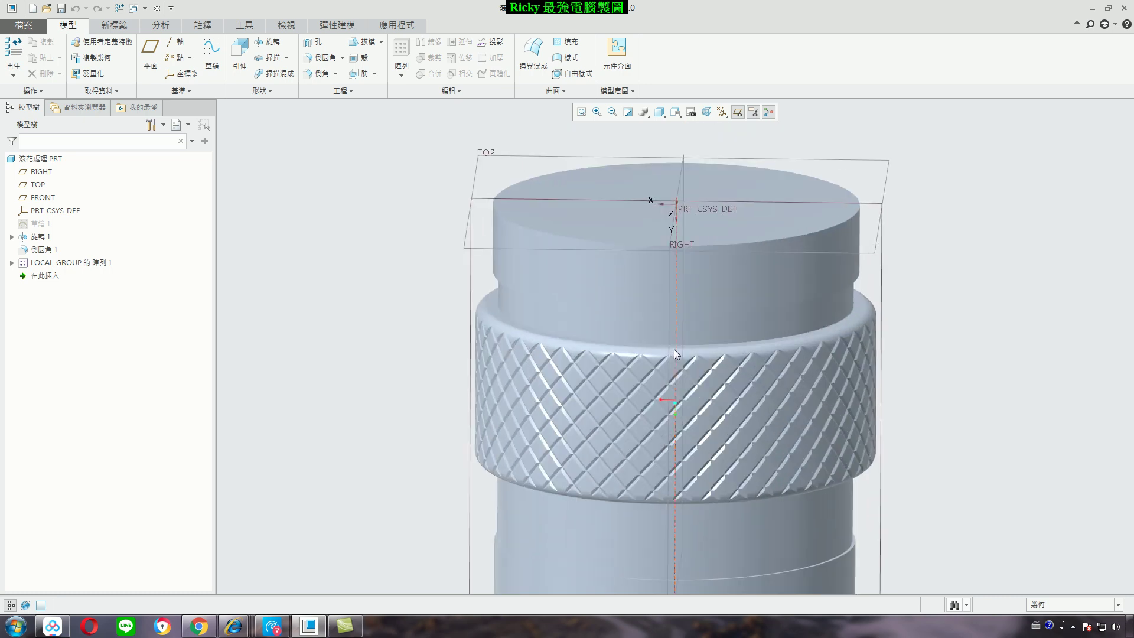
scroll(675, 349, "up", 4)
scroll(674, 349, "down", 4)
scroll(675, 349, "up", 2)
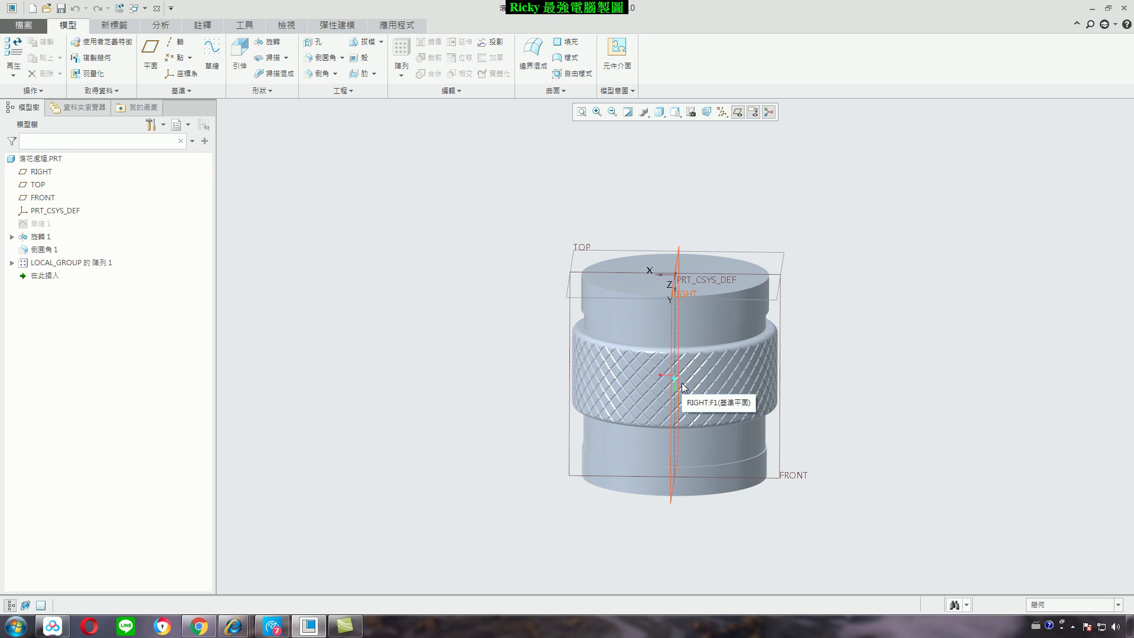
Spin the knurled part to an oblique 3-D view and pan it slightly.
mouse_move(689, 387)
middle_mouse_down()
mouse_move(762, 290)
mouse_move(568, 337)
mouse_move(657, 211)
mouse_move(671, 251)
middle_mouse_up()
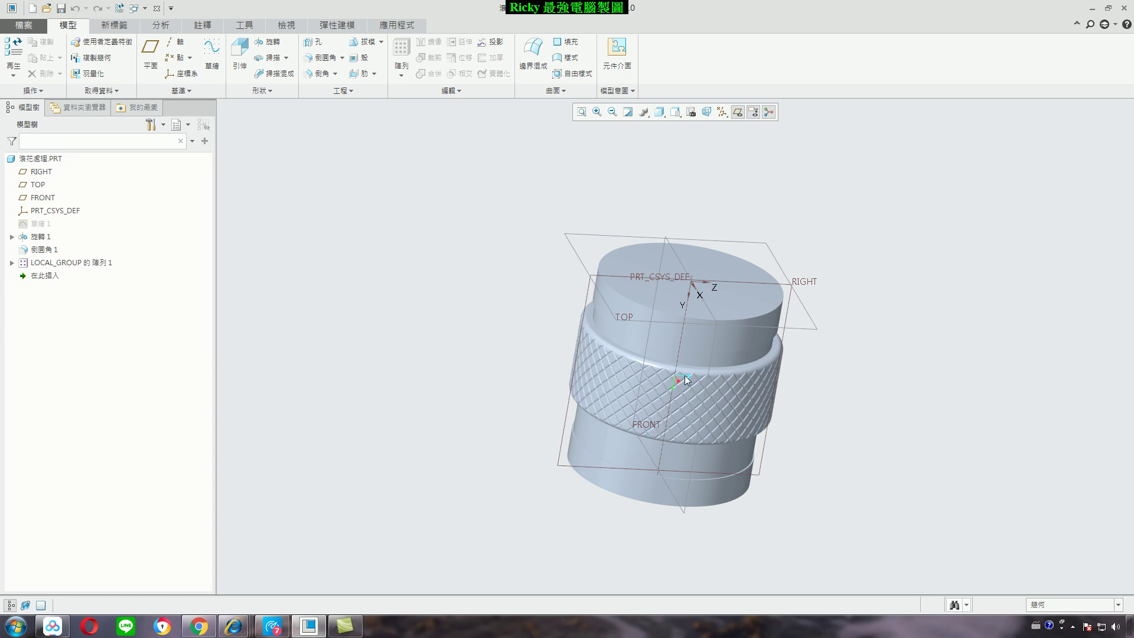
mouse_move(682, 371)
middle_mouse_down("shift")
mouse_move(575, 362)
mouse_move(626, 401)
mouse_move(681, 378)
middle_mouse_up("shift")
Zoom Out three times until the part is tiny, then arm the Zoom In box.
left_click(612, 112)
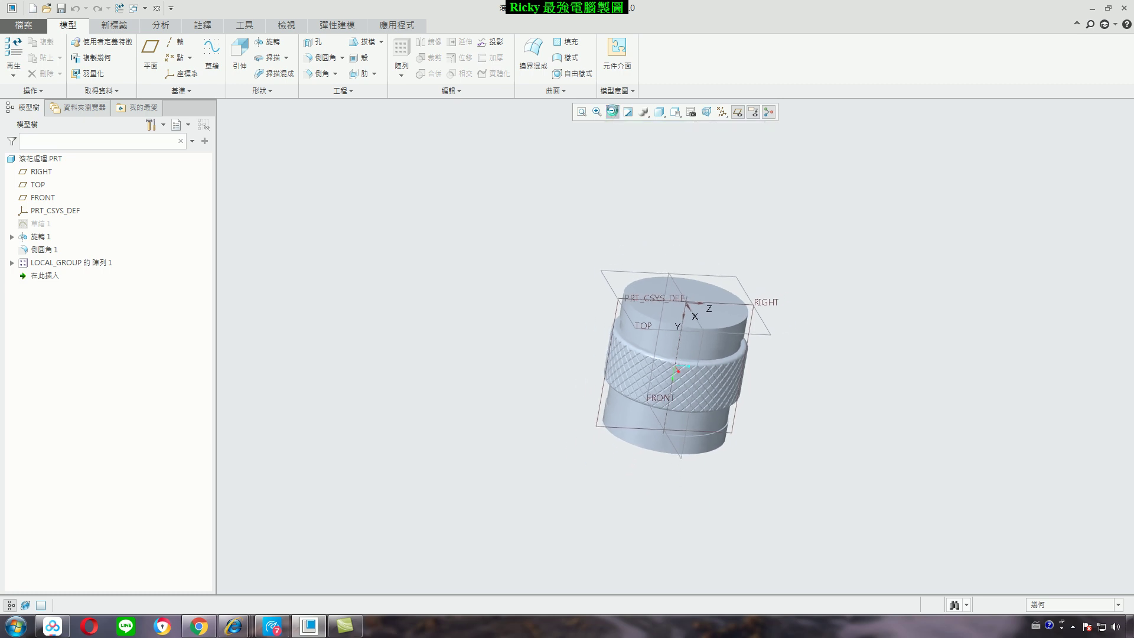
left_click(612, 112)
left_click(613, 112)
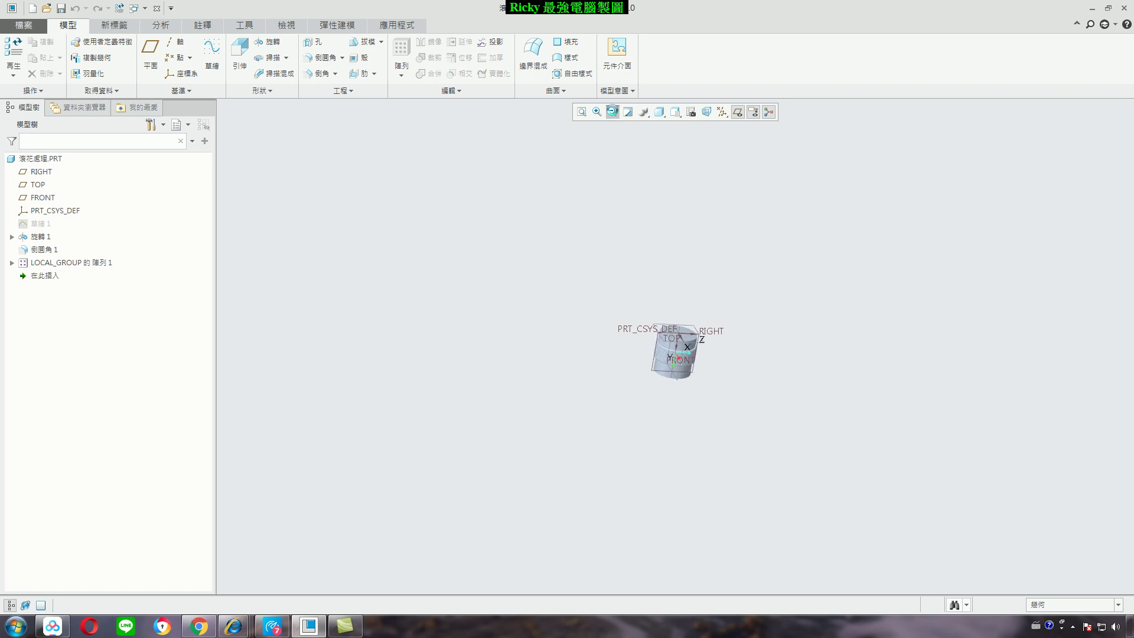
left_click(596, 112)
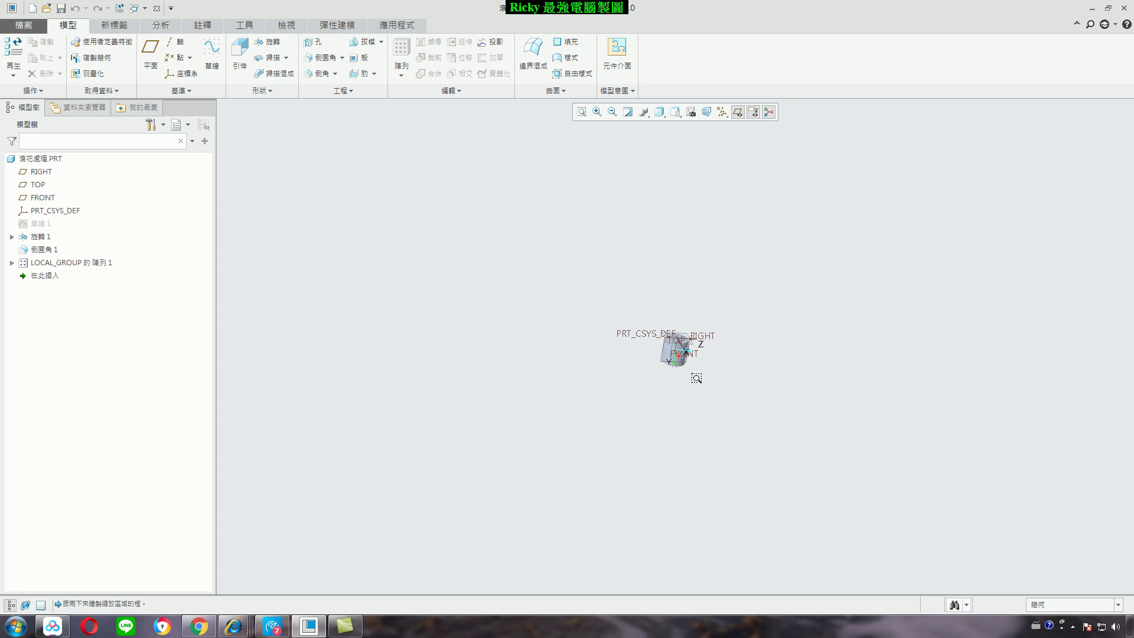
Draw successive zoom boxes to magnify the knurl diamond pattern up close.
left_click(653, 320)
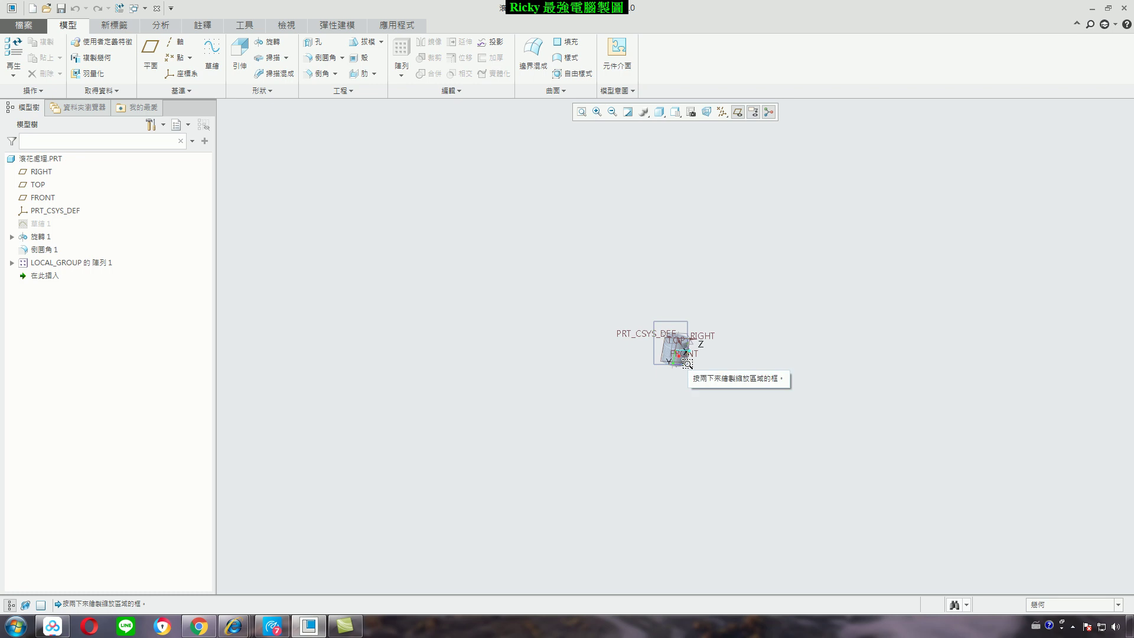
left_click(688, 364)
left_click(569, 363)
left_click(659, 430)
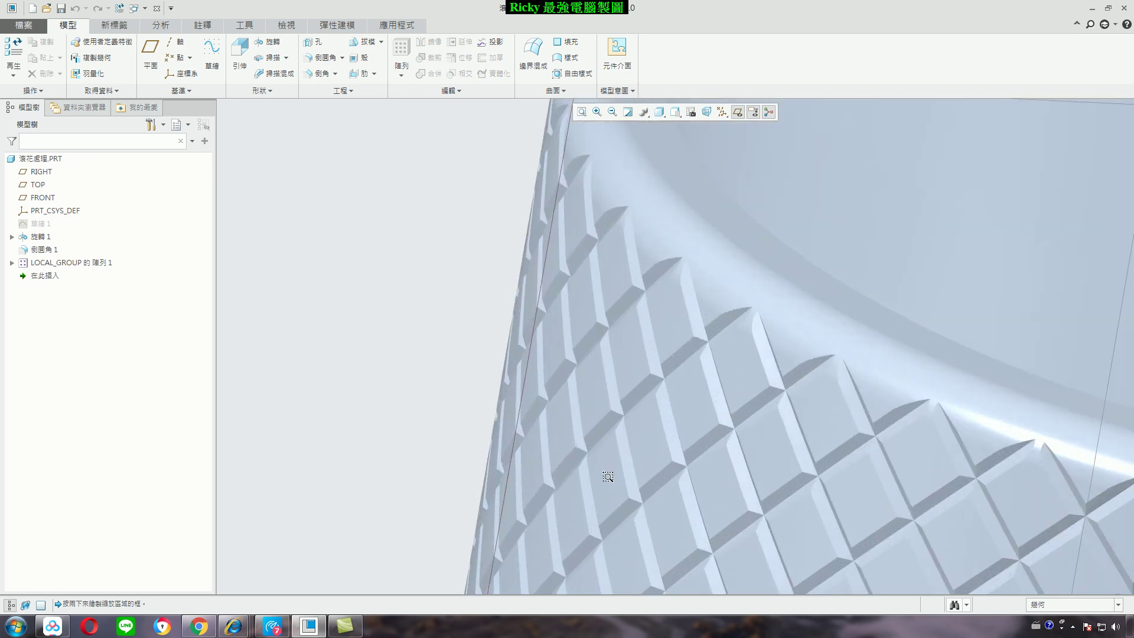
left_click(476, 232)
left_click(768, 393)
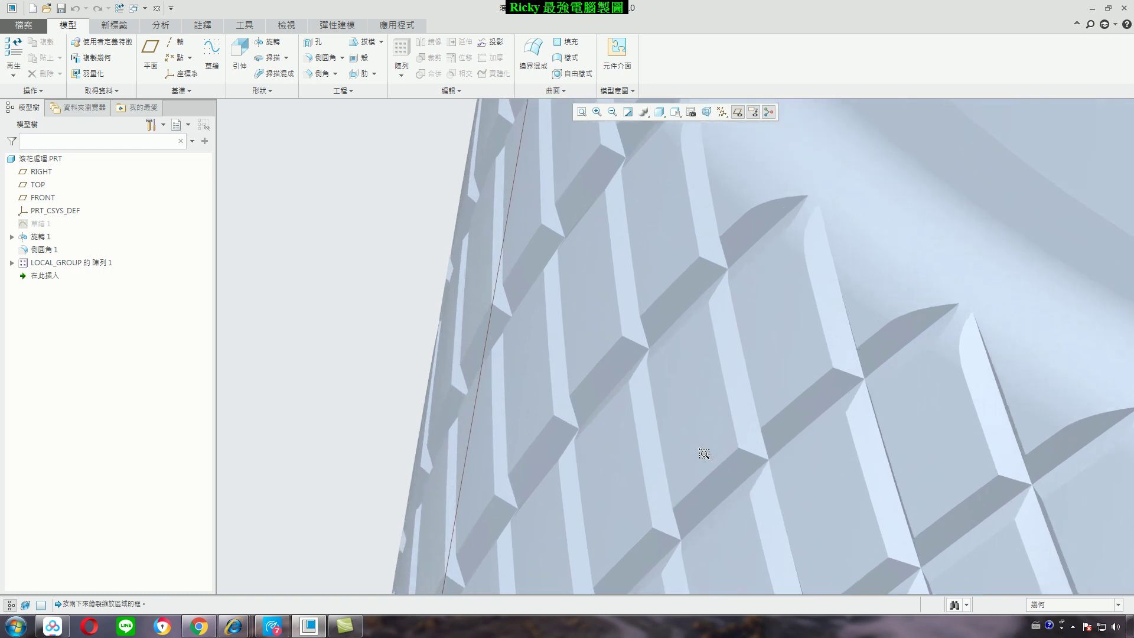
Wheel-zoom in and out until the whole knurled cylinder shows at medium size.
scroll(679, 399, "up", 6)
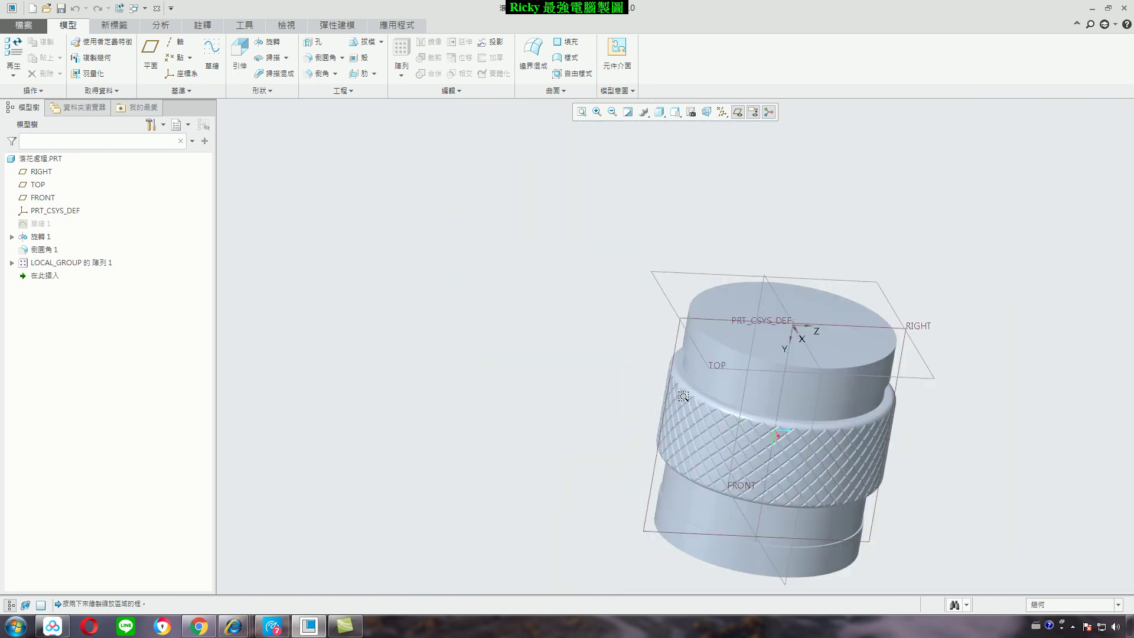
scroll(707, 426, "down", 4)
scroll(717, 425, "up", 2)
scroll(748, 386, "up", 2)
scroll(748, 385, "down", 3)
scroll(694, 405, "up", 4)
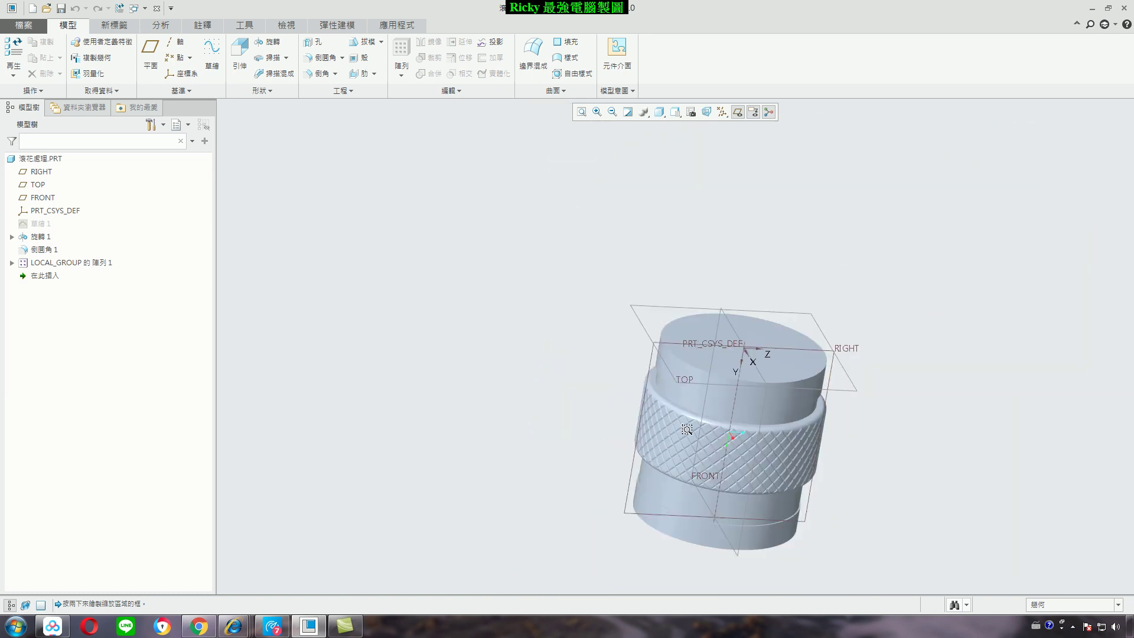
scroll(685, 425, "down", 4)
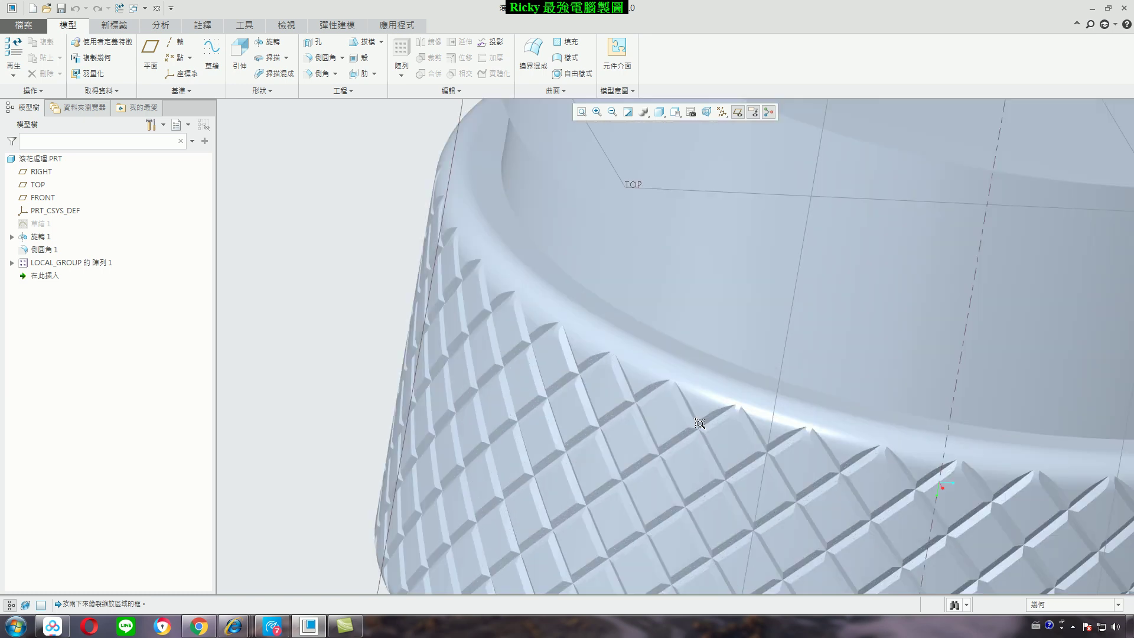
scroll(699, 423, "down", 3)
scroll(697, 420, "up", 4)
scroll(697, 417, "up", 4)
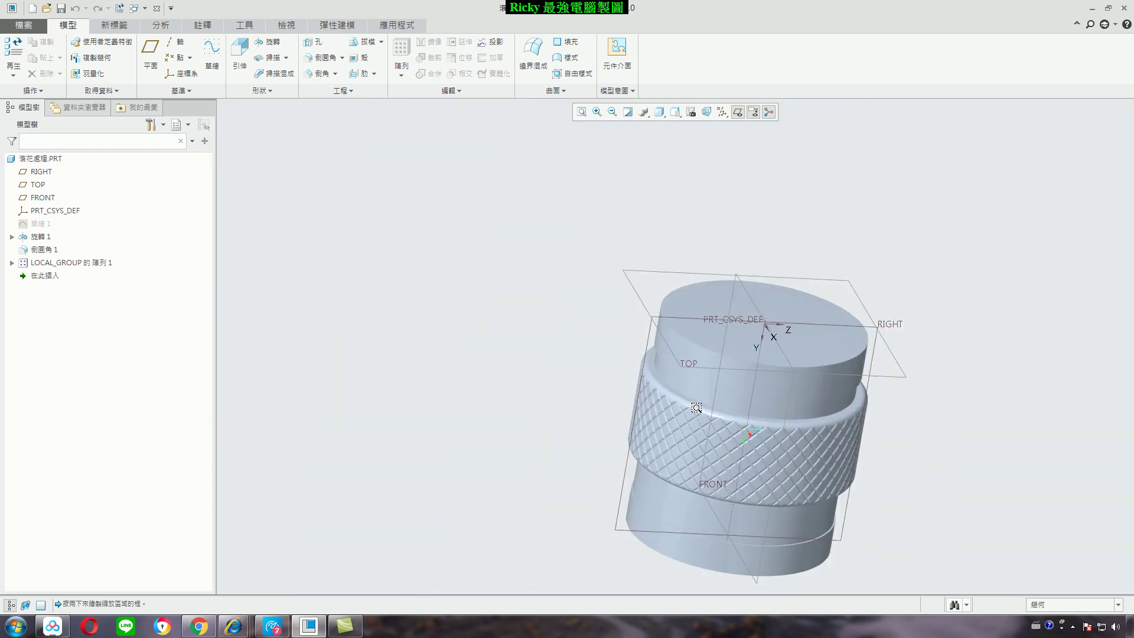
scroll(698, 411, "up", 5)
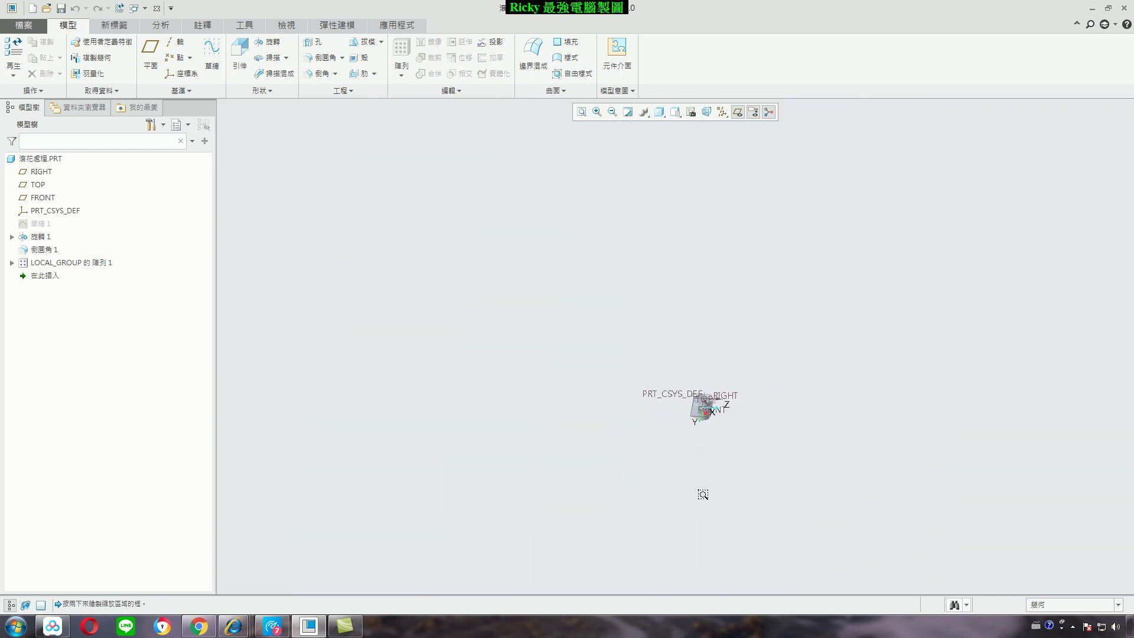
Refit the part, wheel-zoom into the knurled band, then refit the whole part again.
left_click(581, 112)
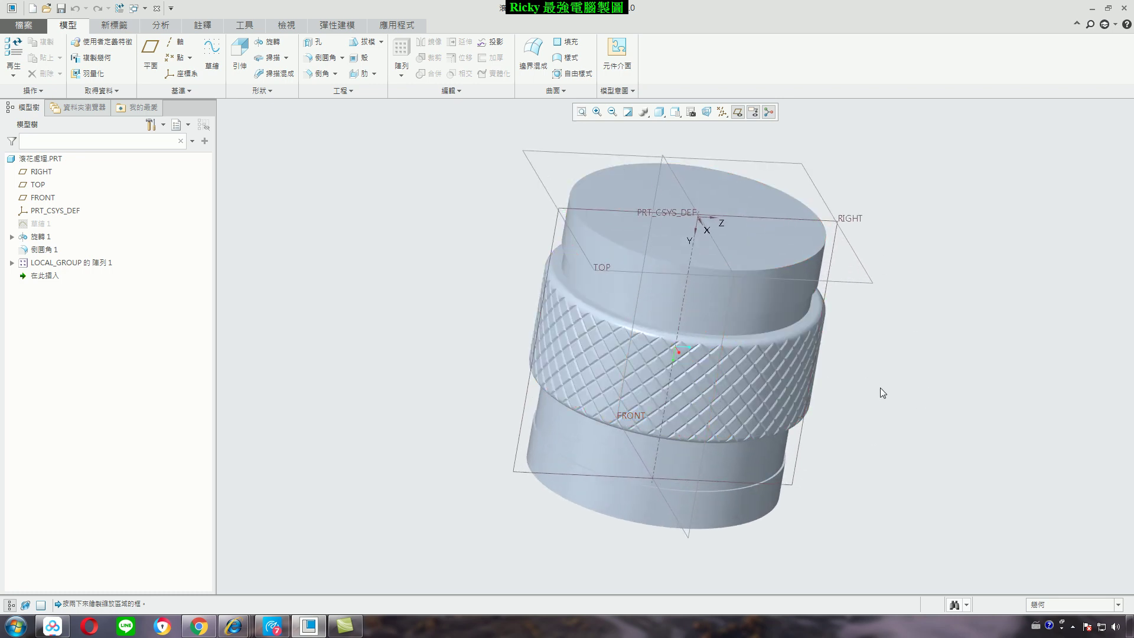
scroll(639, 339, "up", 5)
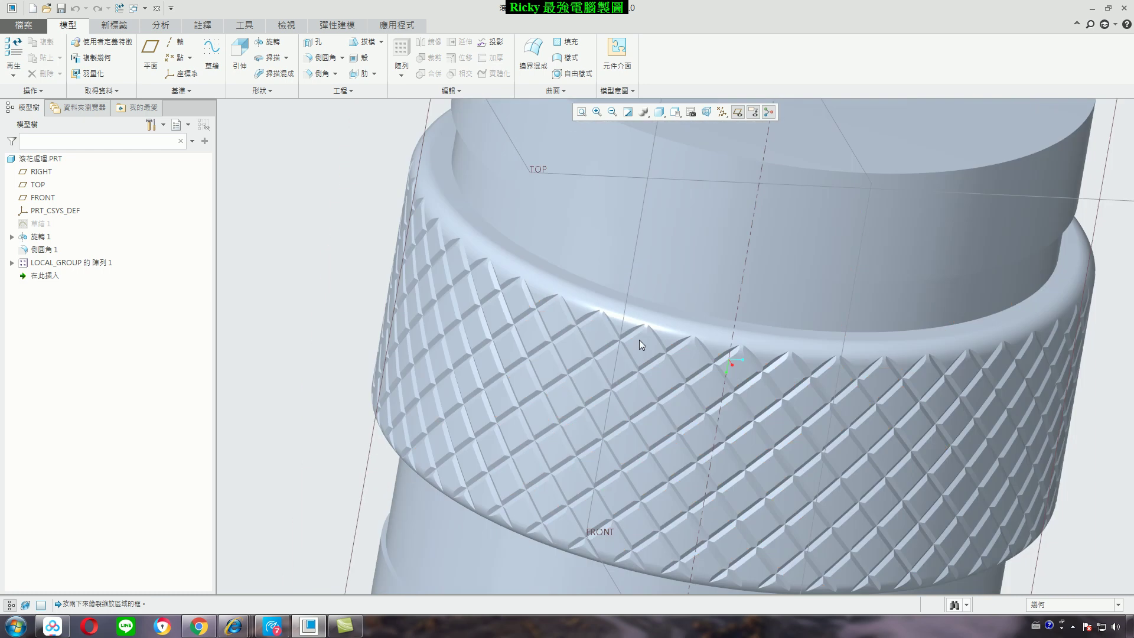
scroll(641, 341, "down", 3)
scroll(643, 343, "up", 4)
scroll(643, 343, "down", 5)
scroll(644, 342, "up", 5)
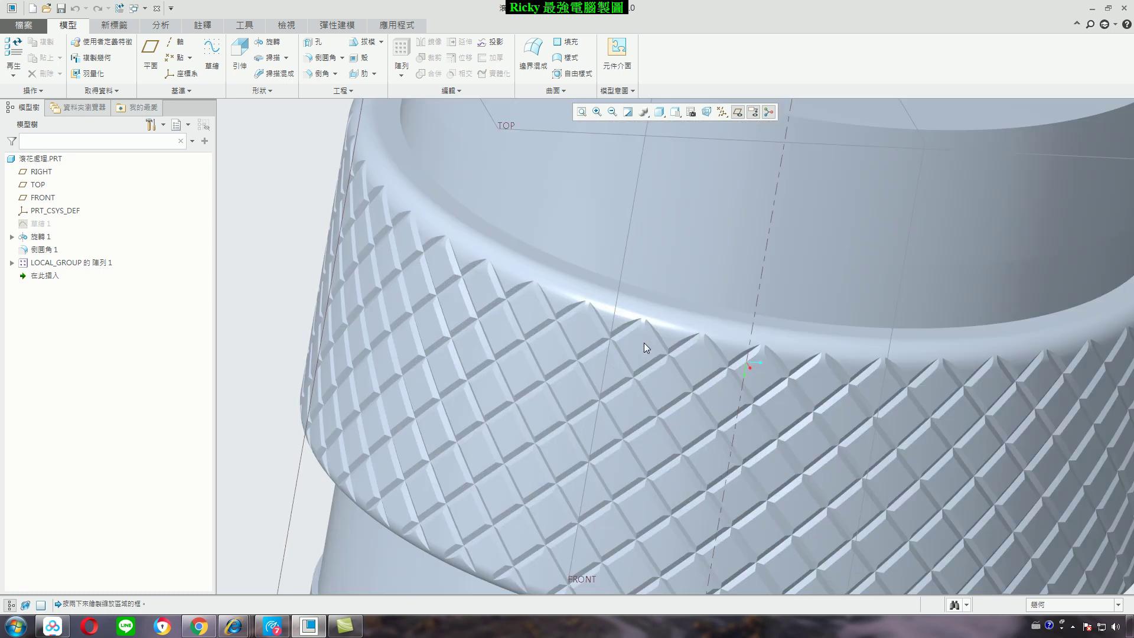
left_click(582, 112)
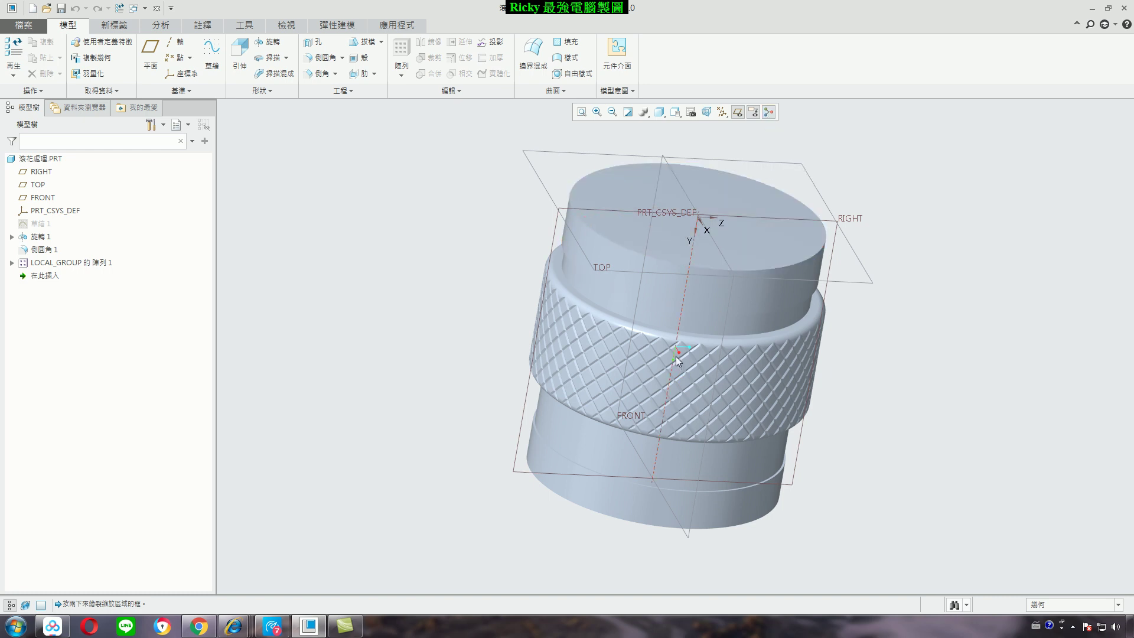
Orbit the part upright, then from below, ending on a tilted side view.
mouse_move(964, 278)
middle_mouse_down()
mouse_move(927, 269)
mouse_move(917, 286)
middle_mouse_up()
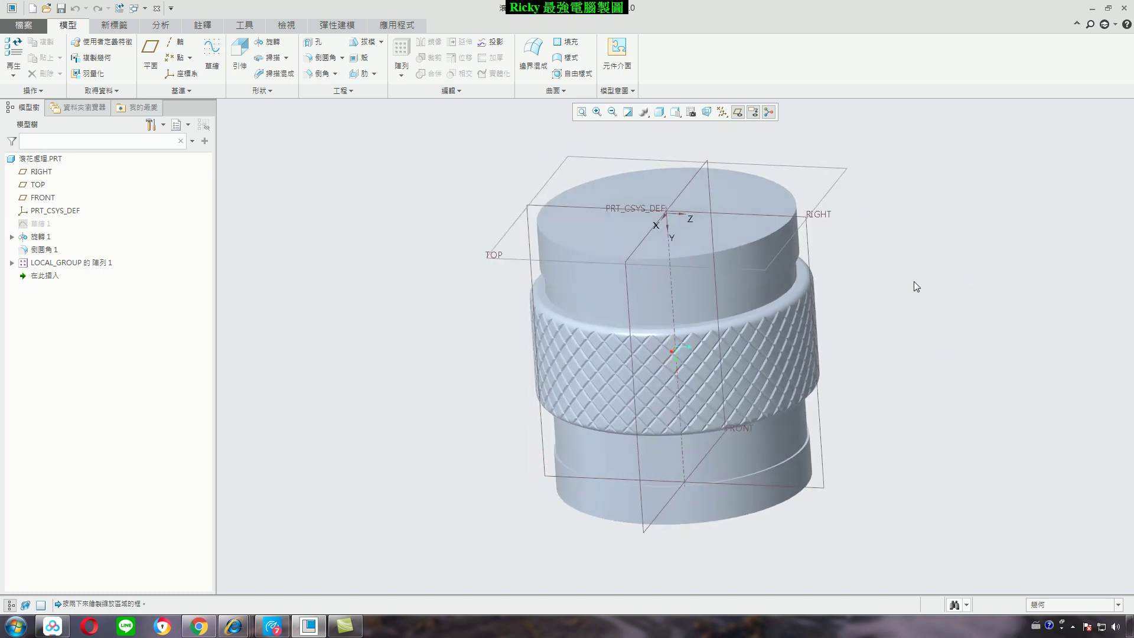
mouse_move(695, 245)
left_mouse_down()
mouse_move(662, 254)
mouse_move(654, 204)
mouse_move(703, 218)
mouse_move(688, 254)
left_mouse_up()
mouse_move(697, 369)
left_mouse_down()
mouse_move(686, 378)
mouse_move(654, 355)
mouse_move(688, 330)
mouse_move(700, 369)
left_mouse_up()
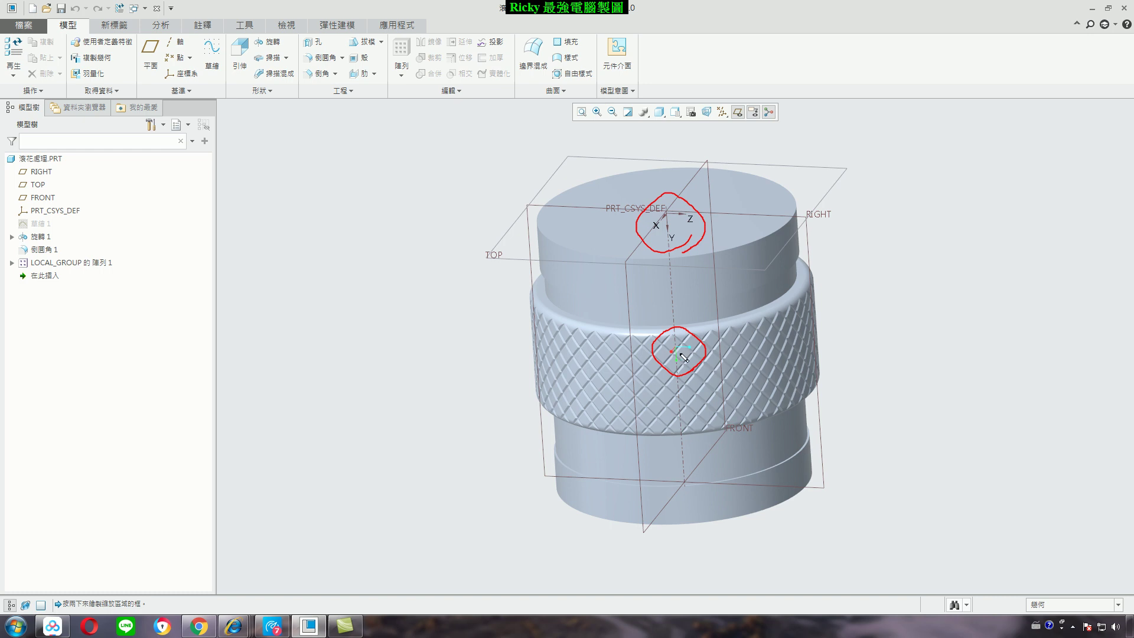
key("Escape")
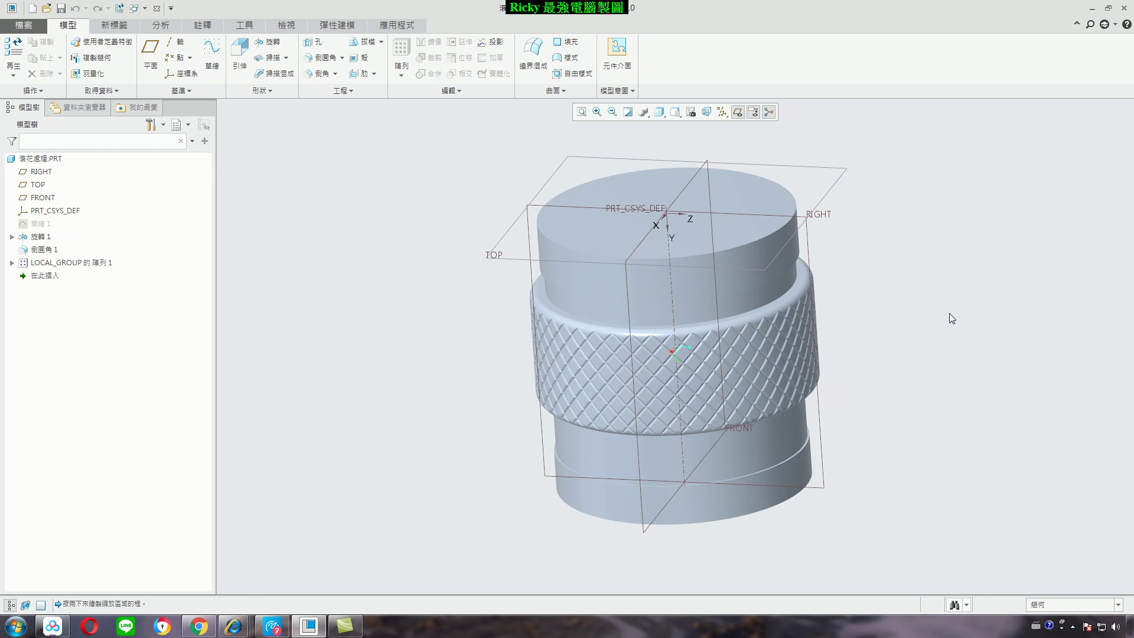
mouse_move(942, 316)
middle_mouse_down()
mouse_move(955, 239)
mouse_move(731, 388)
middle_mouse_up()
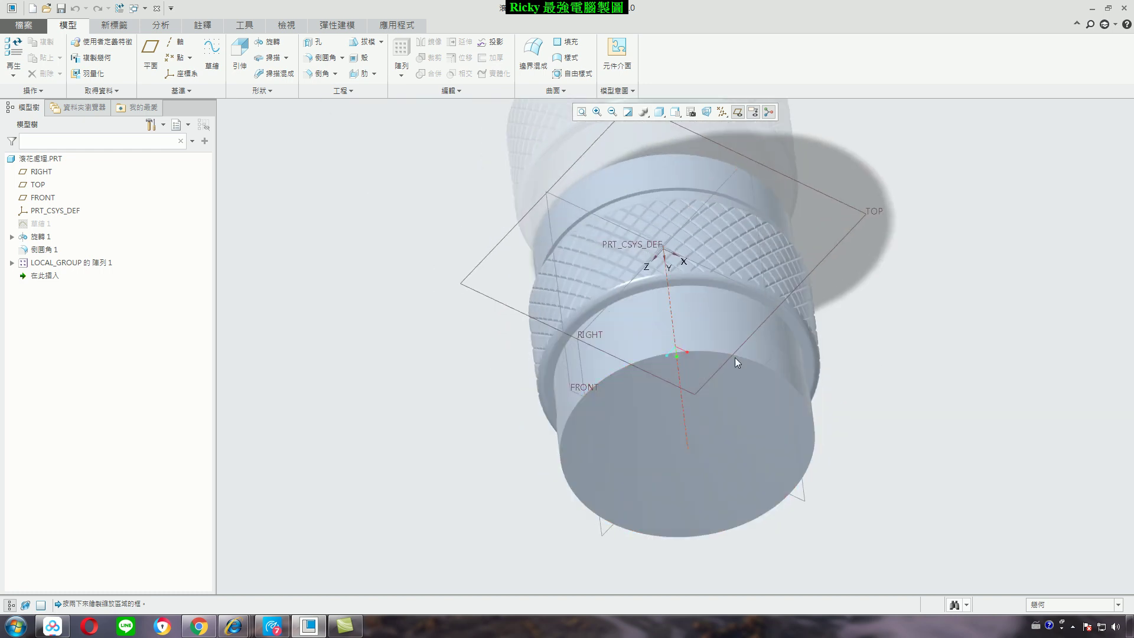
mouse_move(932, 286)
middle_mouse_down()
mouse_move(894, 321)
mouse_move(974, 244)
mouse_move(883, 230)
mouse_move(891, 313)
mouse_move(864, 303)
middle_mouse_up()
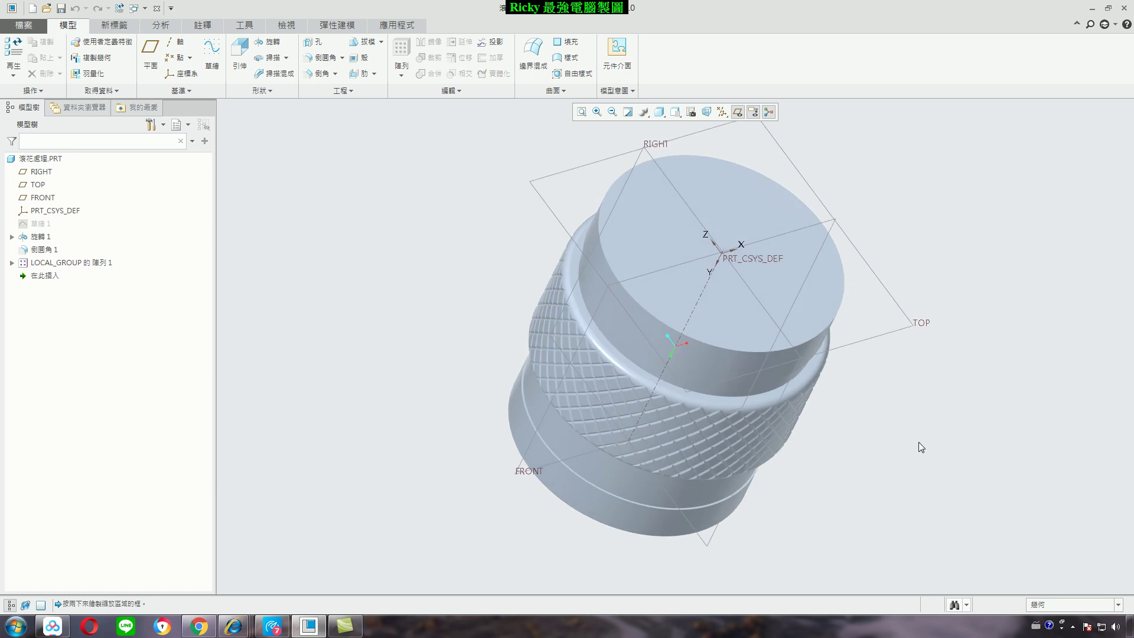
Hide the spin centre and orbit the part about several freely picked points.
left_click(768, 112)
mouse_move(739, 204)
middle_mouse_down()
mouse_move(677, 231)
mouse_move(723, 159)
middle_mouse_up()
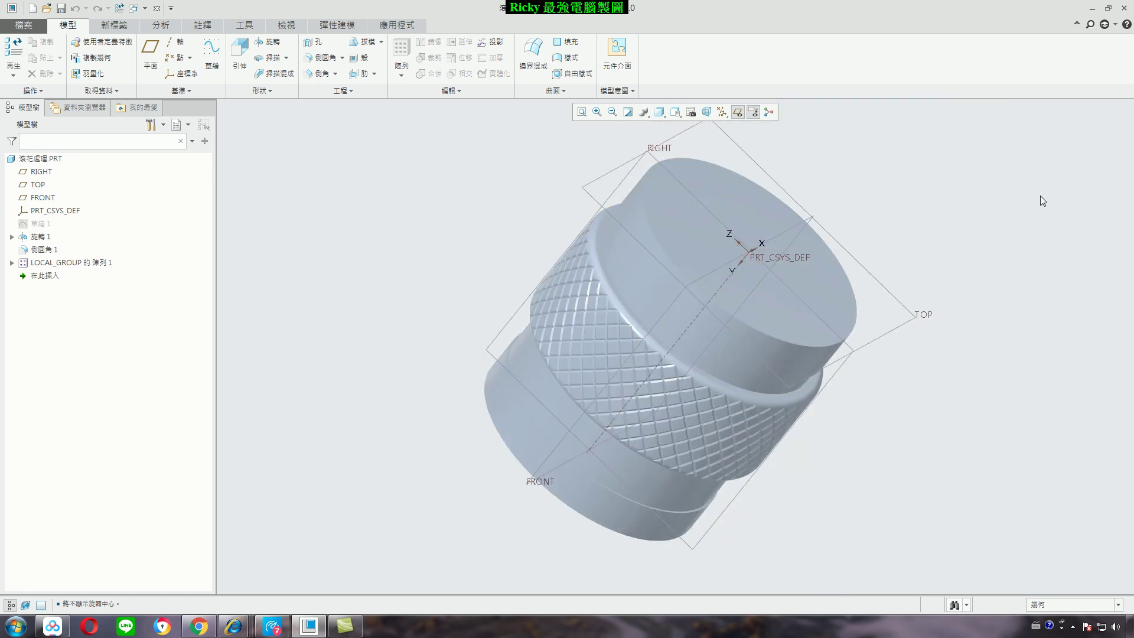
mouse_move(1040, 196)
middle_mouse_down()
mouse_move(899, 172)
mouse_move(901, 154)
mouse_move(856, 188)
mouse_move(964, 152)
mouse_move(1039, 195)
mouse_move(902, 155)
mouse_move(860, 220)
mouse_move(891, 150)
mouse_move(996, 138)
mouse_move(1033, 210)
mouse_move(1038, 192)
mouse_move(1023, 185)
mouse_move(1026, 211)
middle_mouse_up()
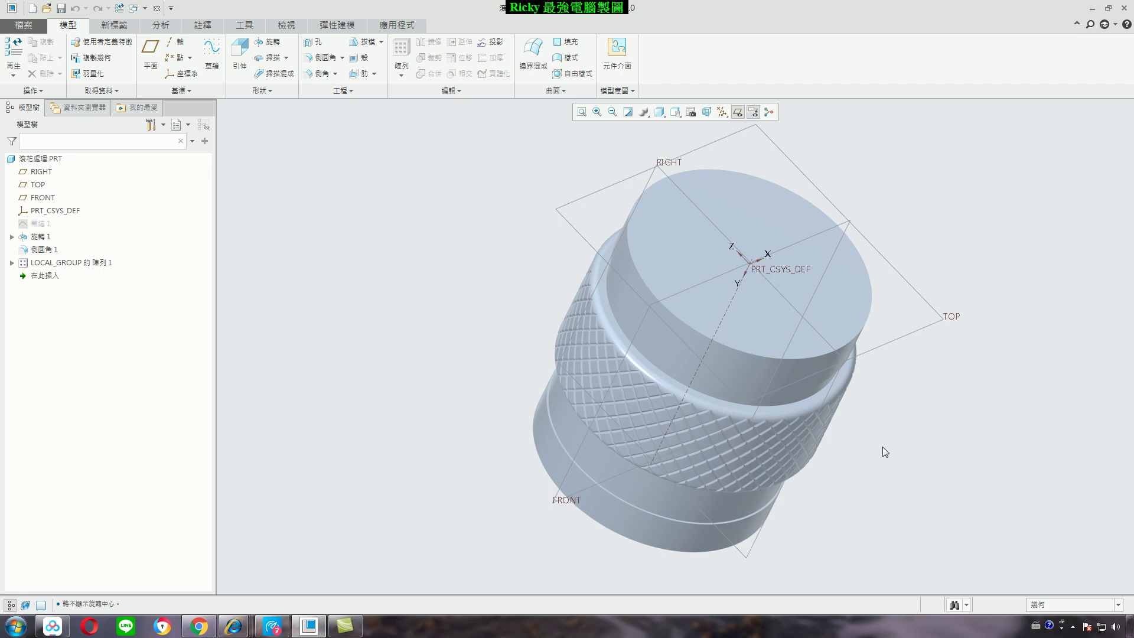
mouse_move(682, 413)
middle_mouse_down()
mouse_move(693, 370)
mouse_move(747, 286)
middle_mouse_up()
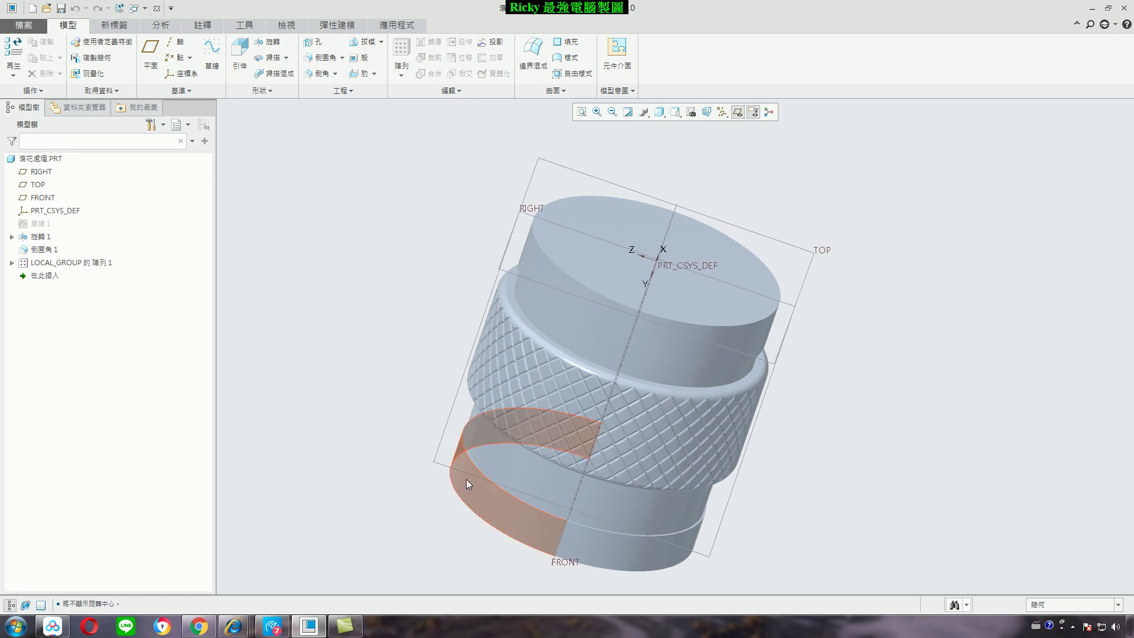
middle_click_drag(467, 481, 563, 408)
middle_click_drag(521, 519, 511, 493)
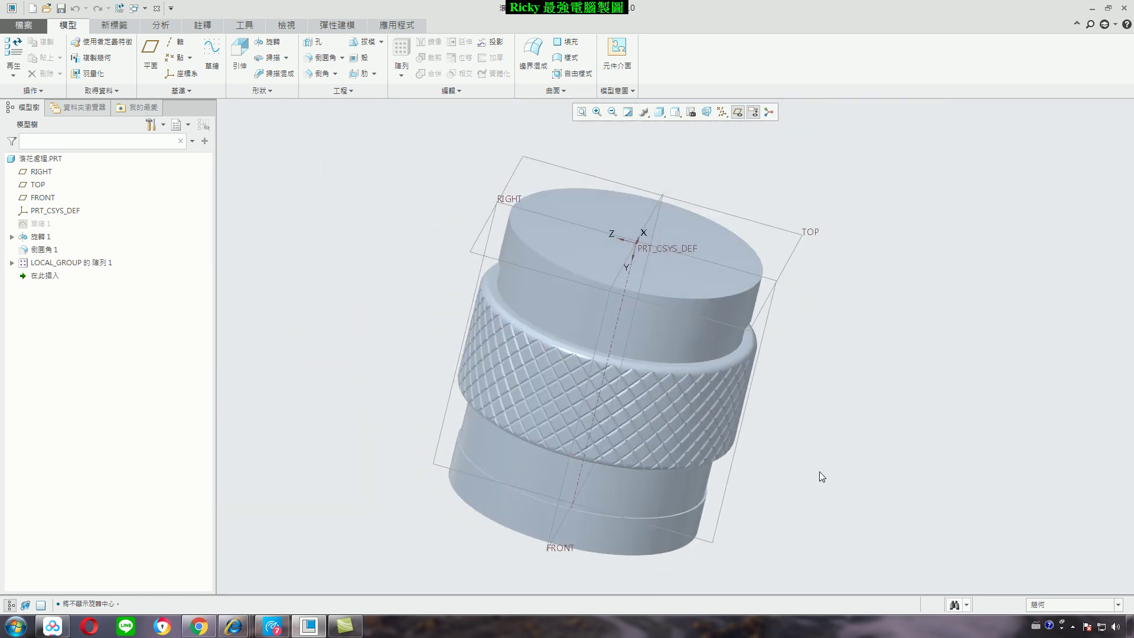
mouse_move(705, 286)
middle_mouse_down()
mouse_move(649, 320)
mouse_move(849, 315)
middle_mouse_up()
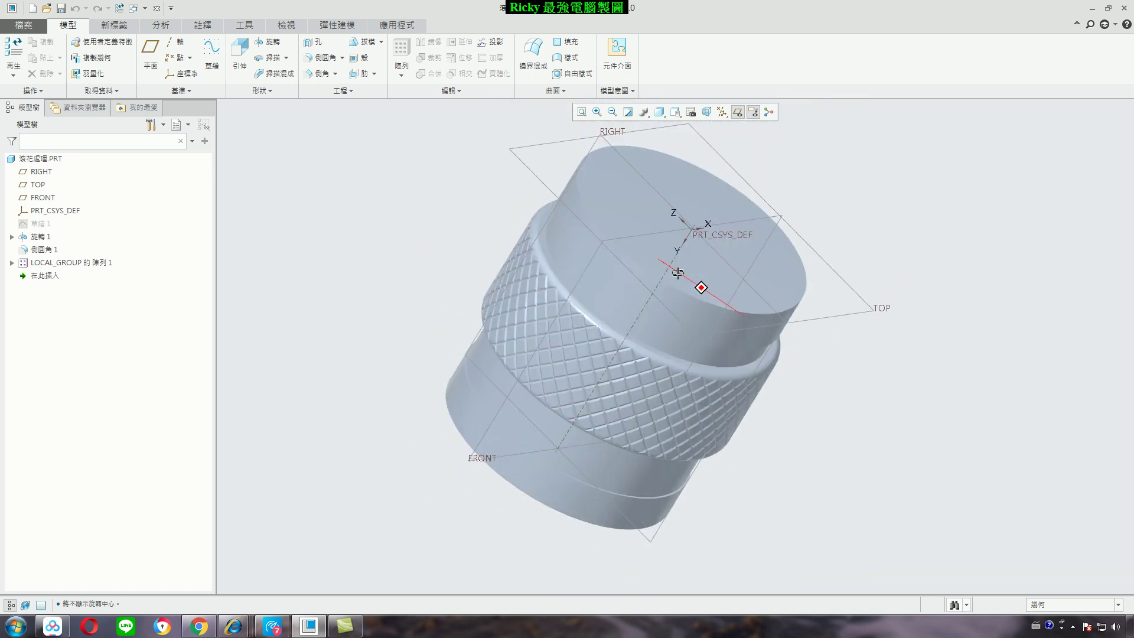
Show the spin centre again and orbit to a tilted view of the top end face.
left_click(769, 116)
mouse_move(861, 392)
middle_mouse_down()
mouse_move(739, 335)
mouse_move(750, 357)
middle_mouse_up()
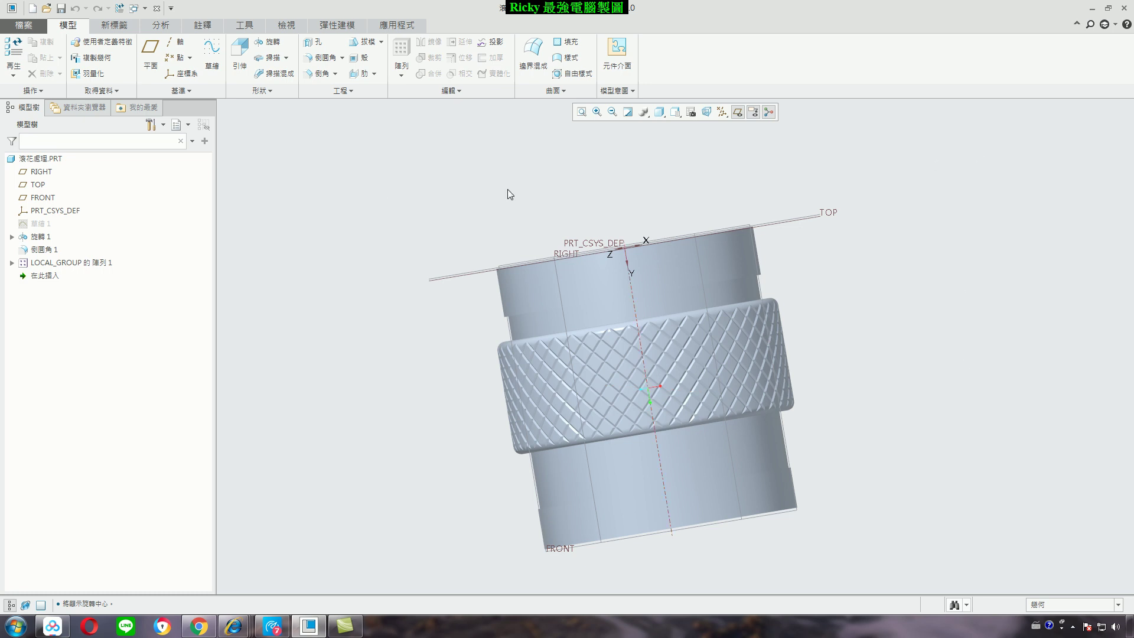
mouse_move(392, 241)
middle_mouse_down()
mouse_move(471, 185)
mouse_move(463, 147)
mouse_move(391, 234)
mouse_move(382, 161)
mouse_move(402, 197)
middle_mouse_up()
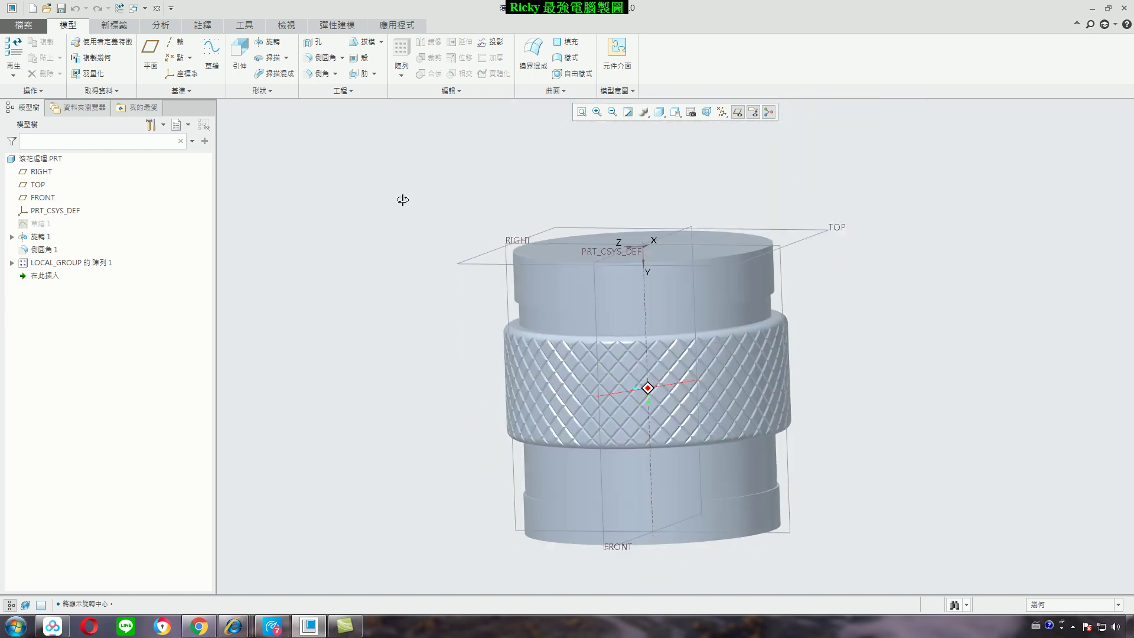
mouse_move(437, 288)
middle_mouse_down()
mouse_move(410, 261)
mouse_move(370, 273)
mouse_move(491, 291)
mouse_move(442, 259)
mouse_move(393, 256)
middle_mouse_up()
scroll(569, 364, "up", 2)
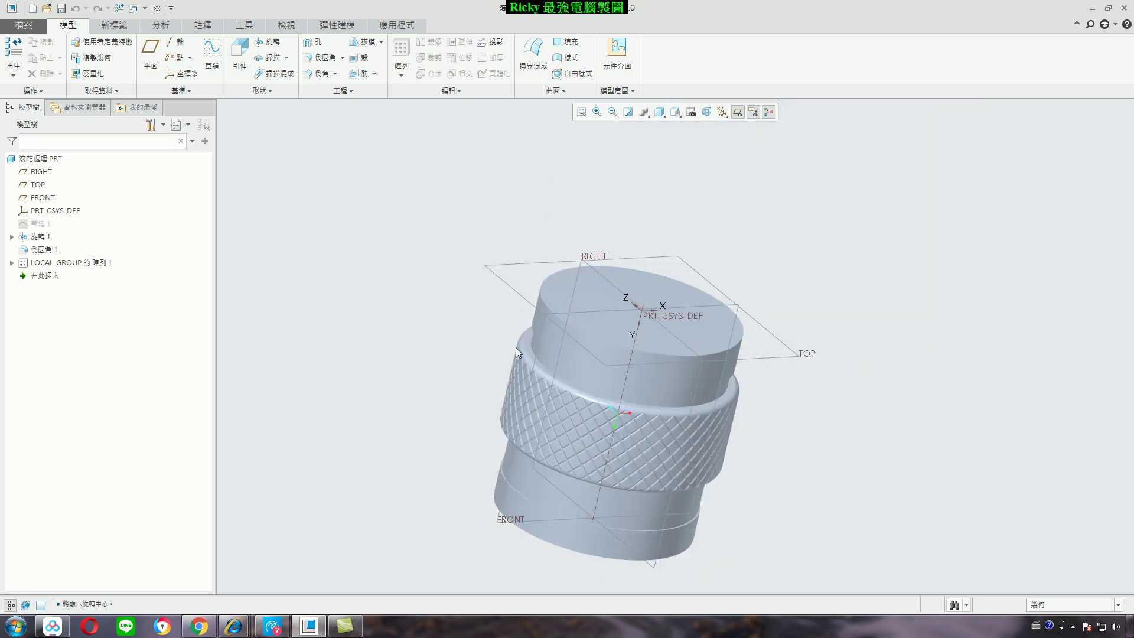
scroll(505, 346, "down", 1)
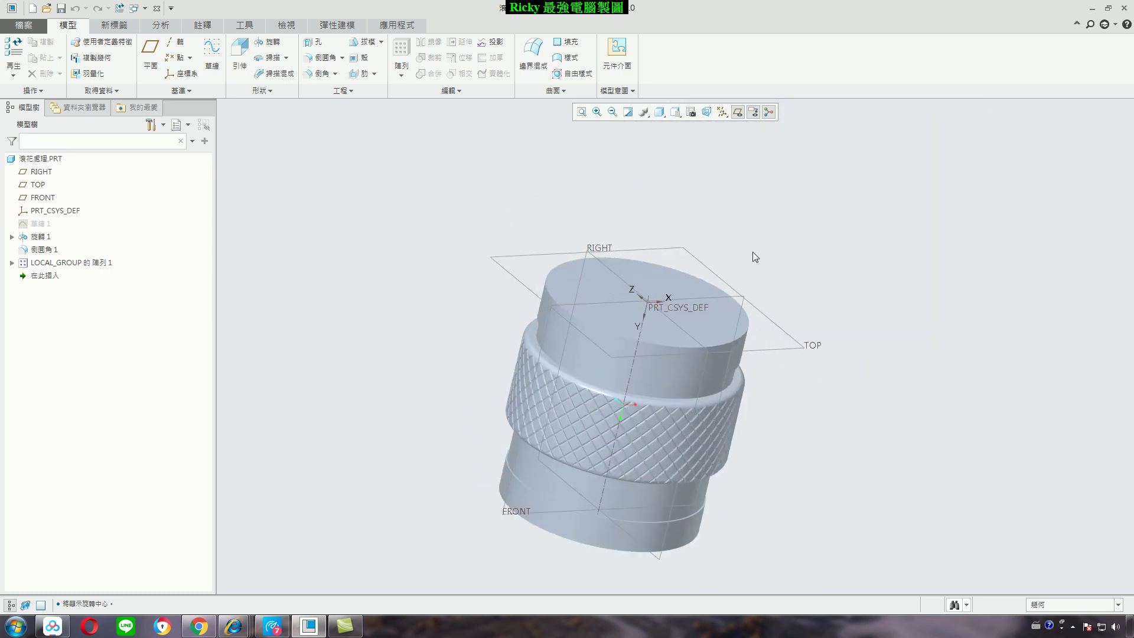
Apply Shading With Reflections (Ctrl+1) with floor shadow, then reopen the Display Style list.
left_click(663, 112)
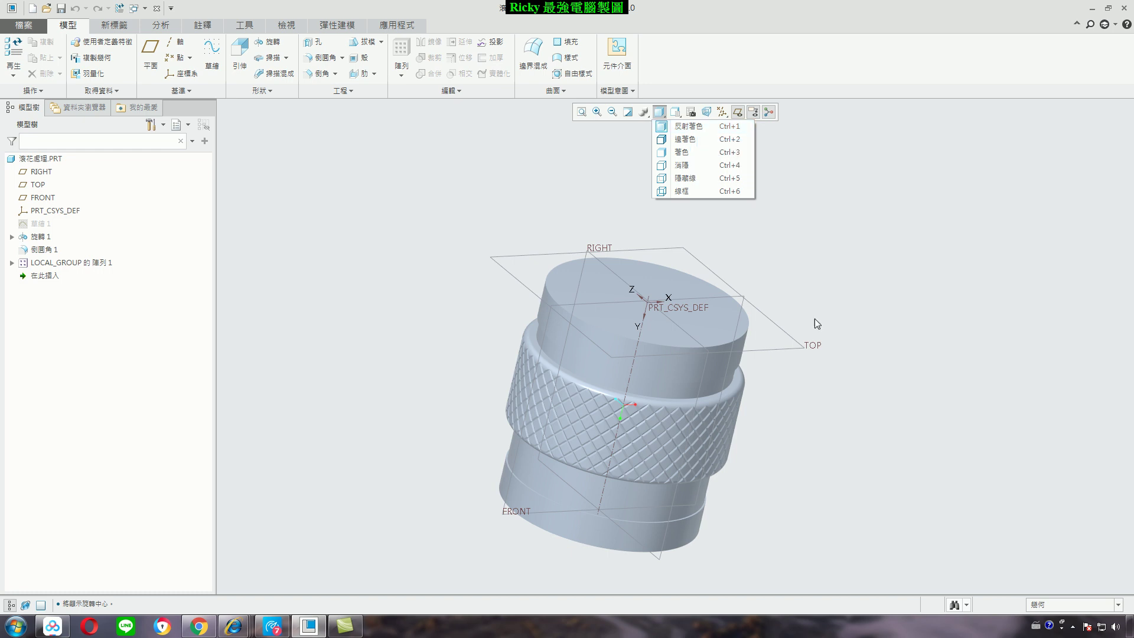
key("ctrl+1")
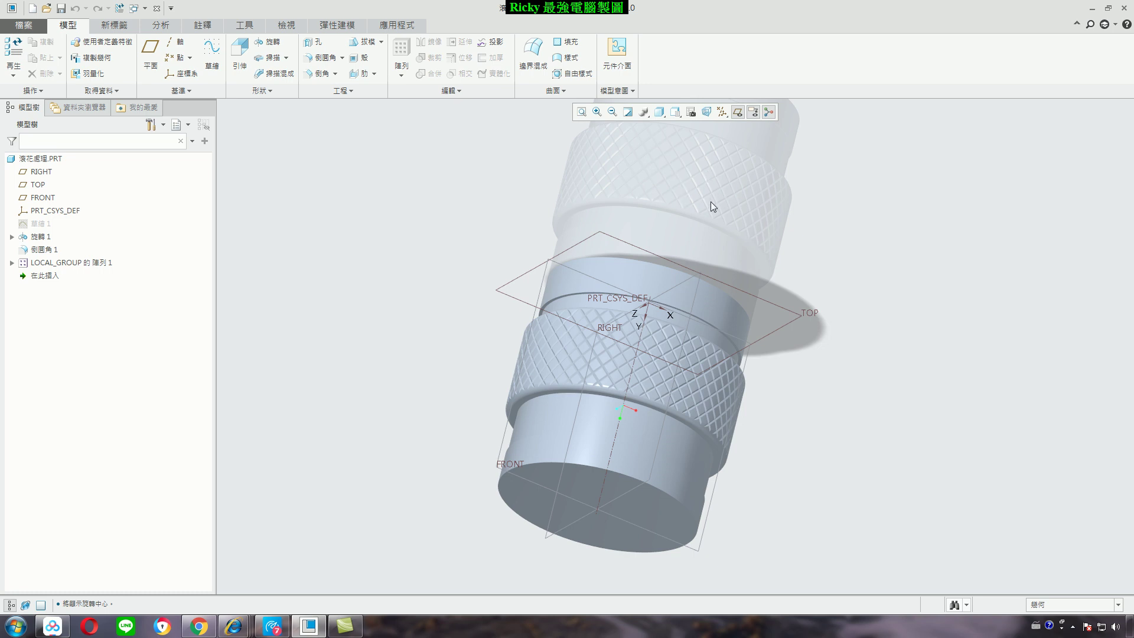
left_click(660, 112)
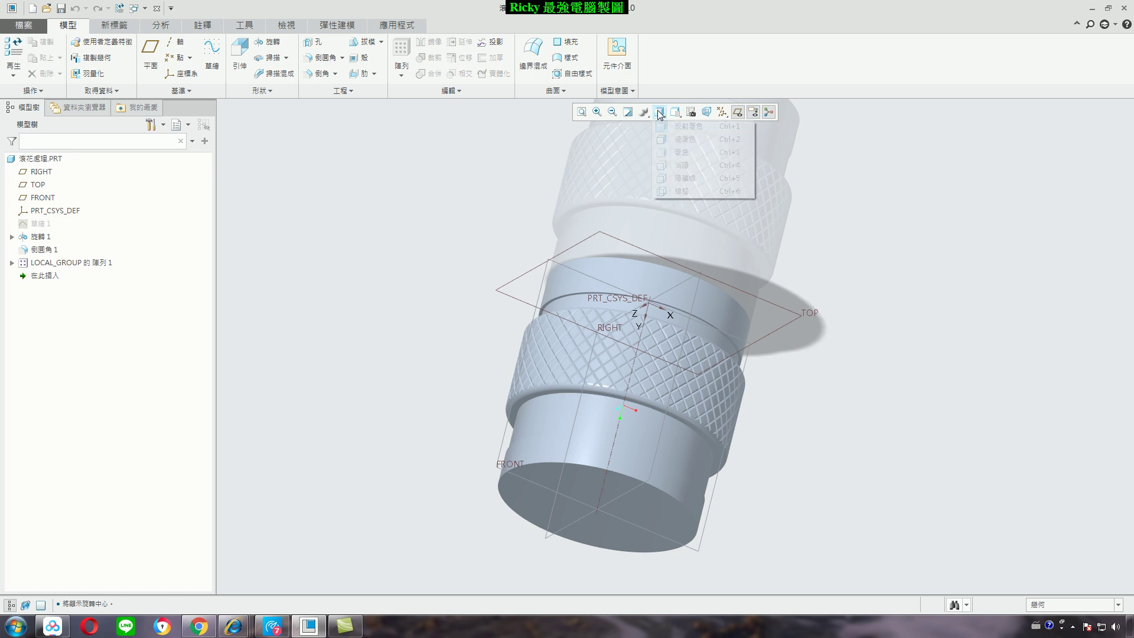
Switch to Shading With Edges and zoom and orbit to inspect the knurl close up.
left_click(686, 142)
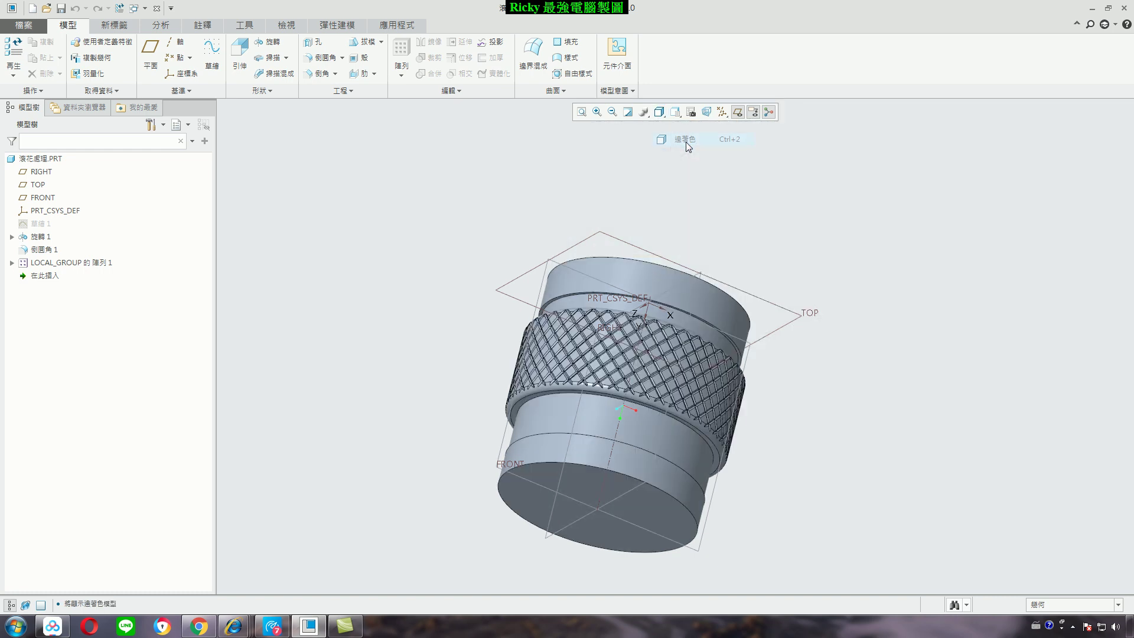
scroll(681, 285, "up", 5)
mouse_move(680, 285)
middle_mouse_down()
mouse_move(632, 387)
mouse_move(660, 352)
middle_mouse_up()
scroll(644, 363, "up", 3)
scroll(659, 353, "up", 2)
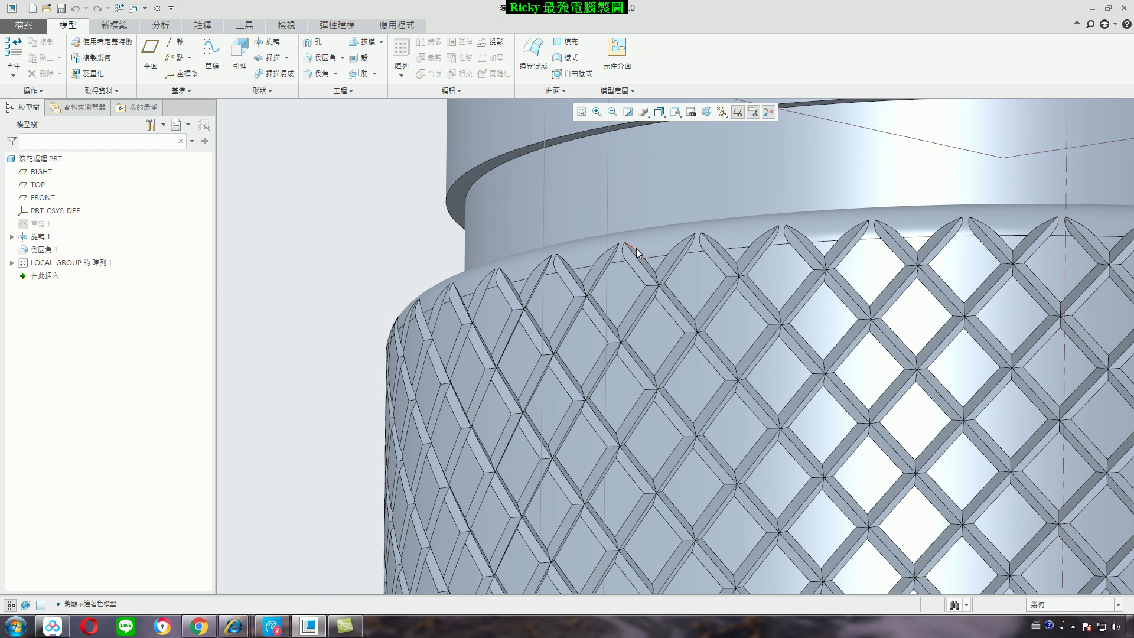
scroll(645, 328, "down", 5)
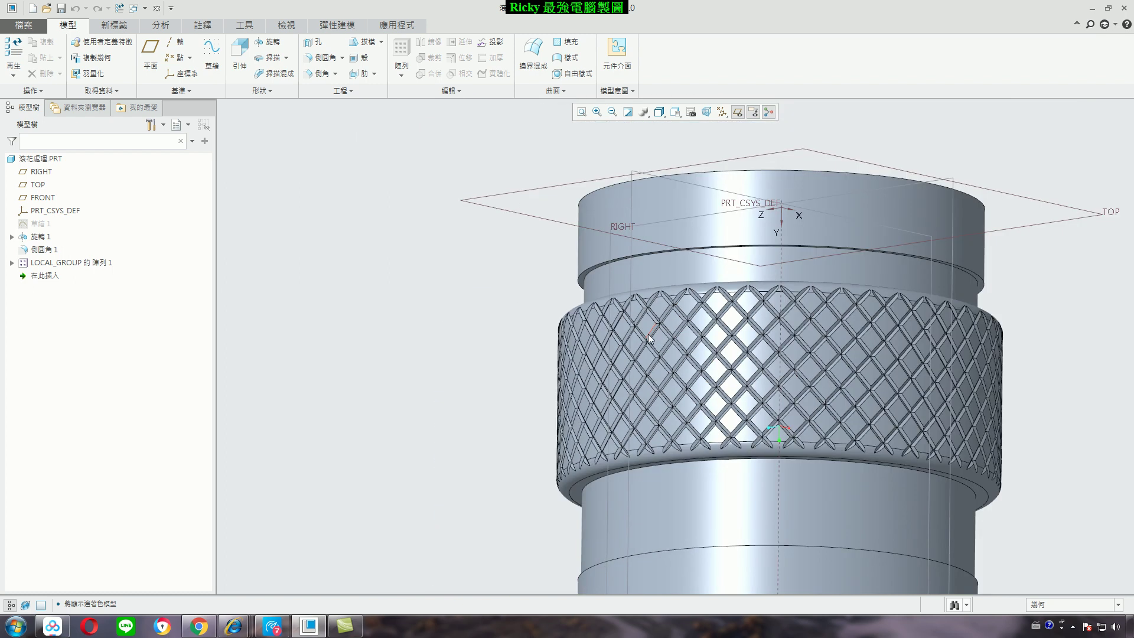
Change the display style to plain Shading, orbit to the top face, and reopen the style list.
left_click(660, 113)
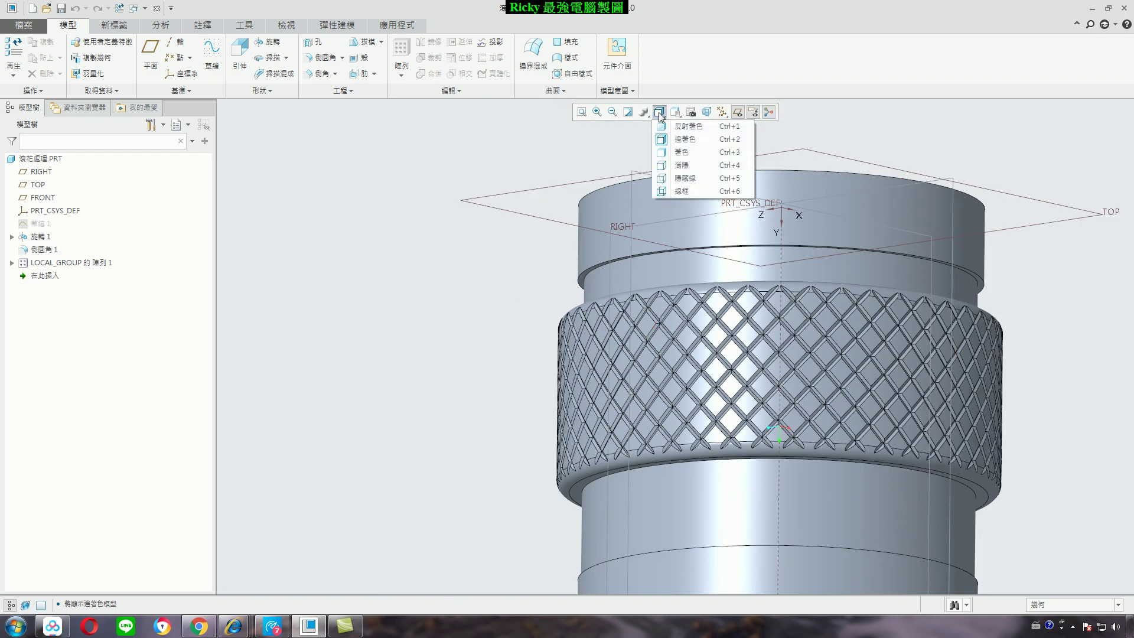
left_click(681, 152)
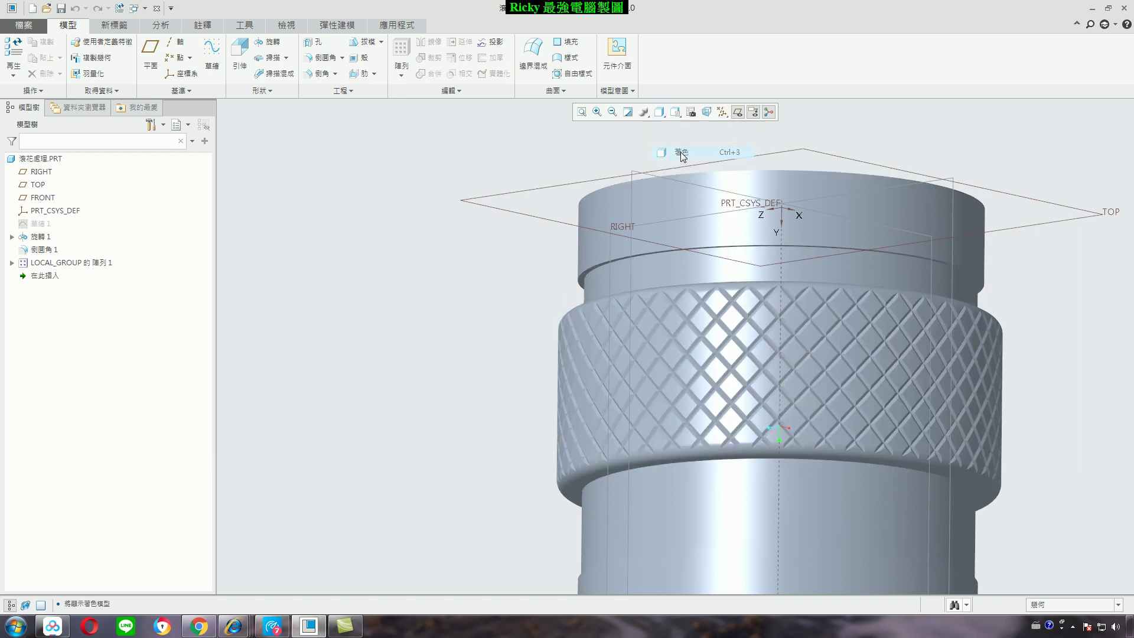
middle_click_drag(636, 289, 661, 331)
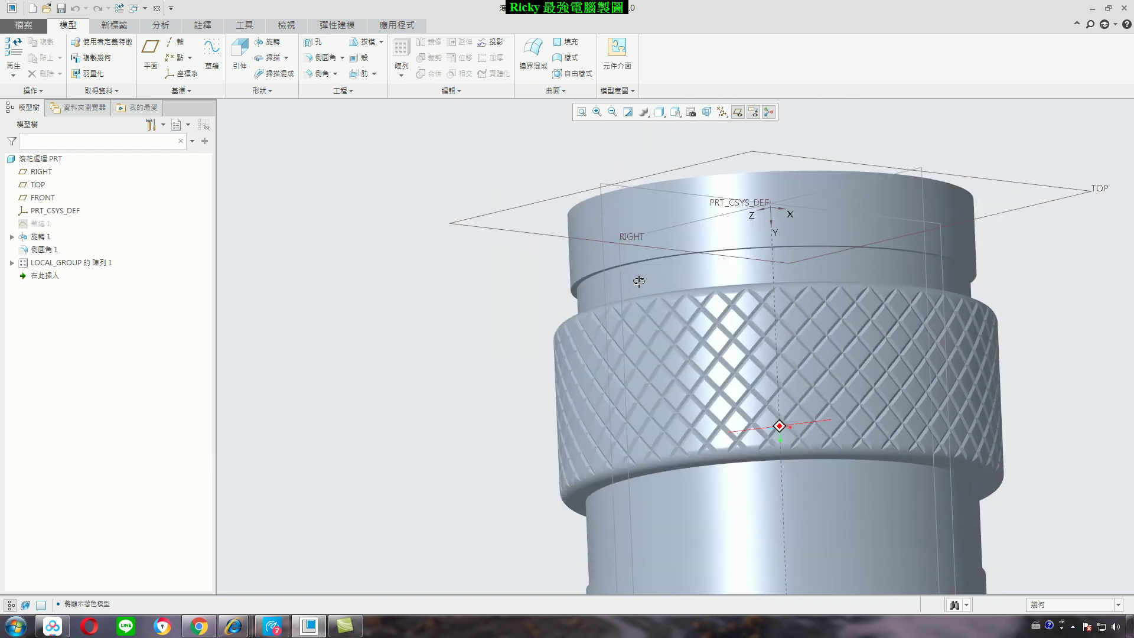
scroll(670, 338, "down", 5)
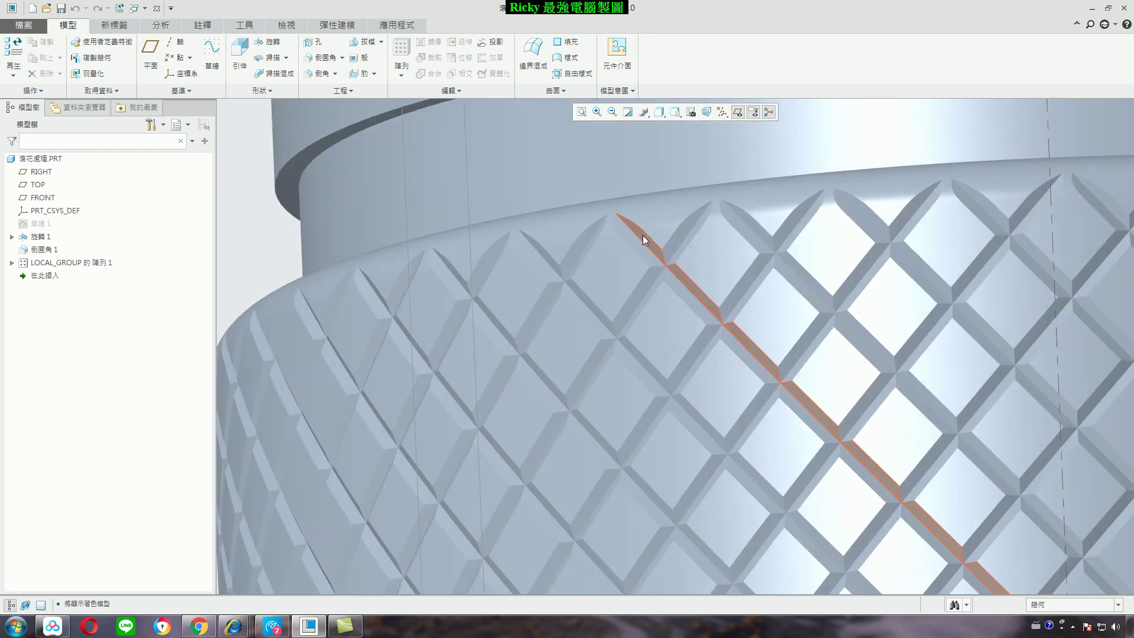
scroll(641, 325, "up", 5)
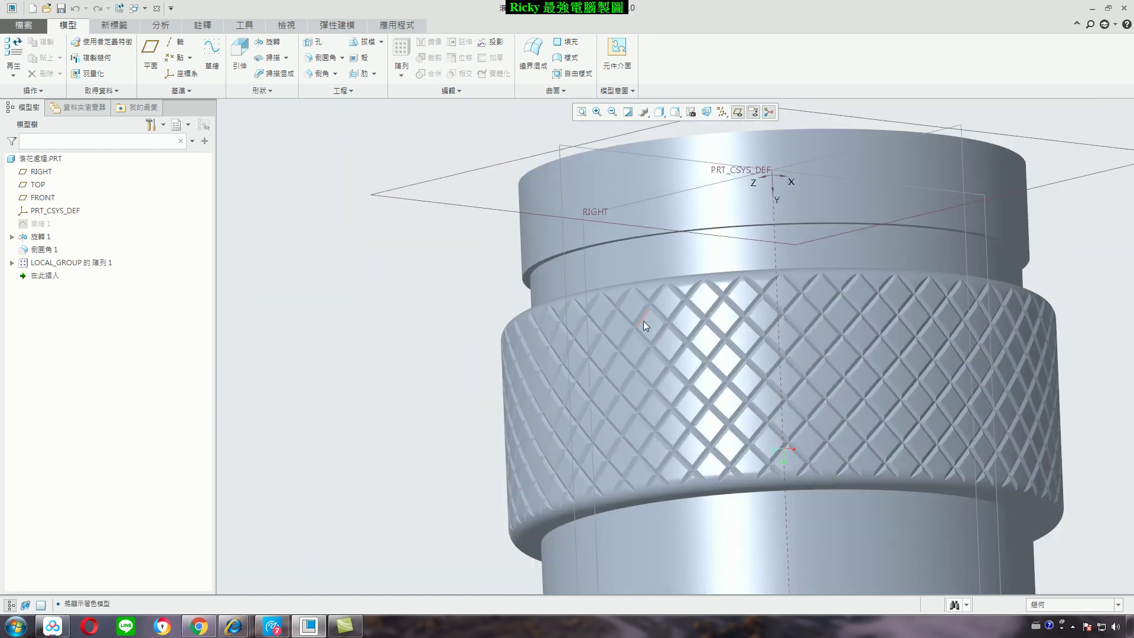
left_click(661, 112)
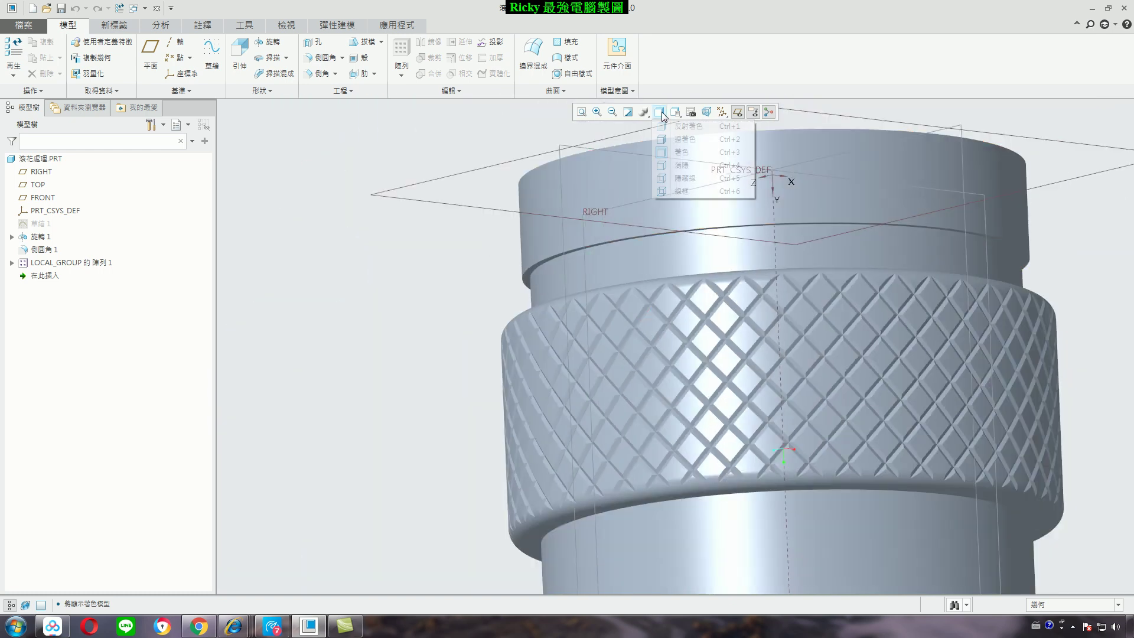
Switch the knurled part to 消隱 (no hidden lines) display and orbit it to a tilted top view.
left_click(686, 170)
scroll(673, 338, "up", 4)
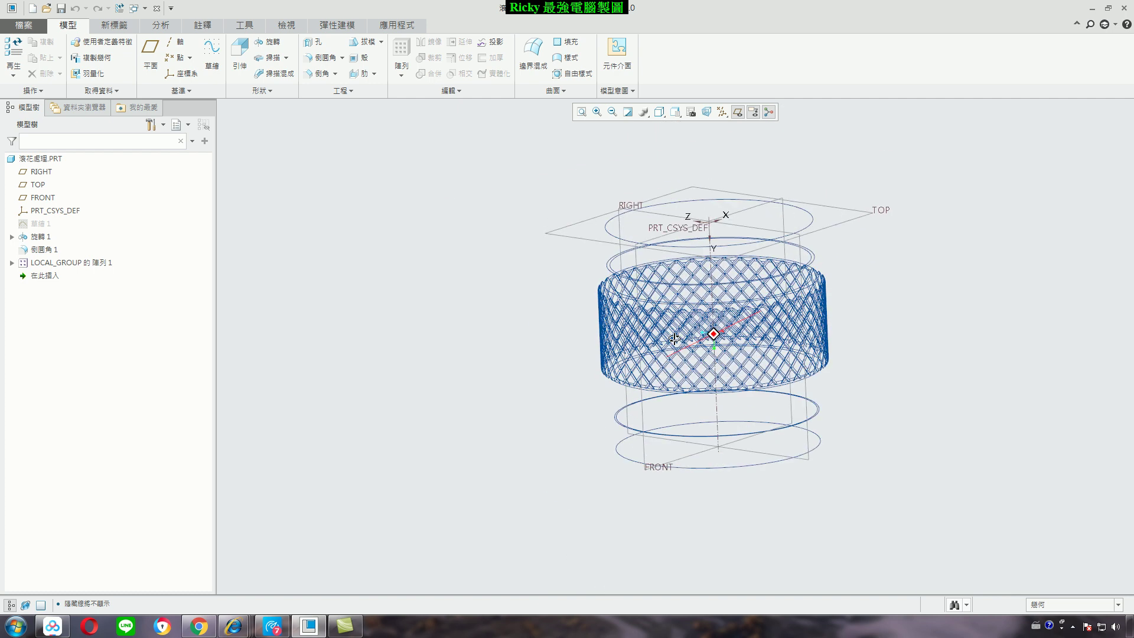
middle_click_drag(673, 338, 852, 363)
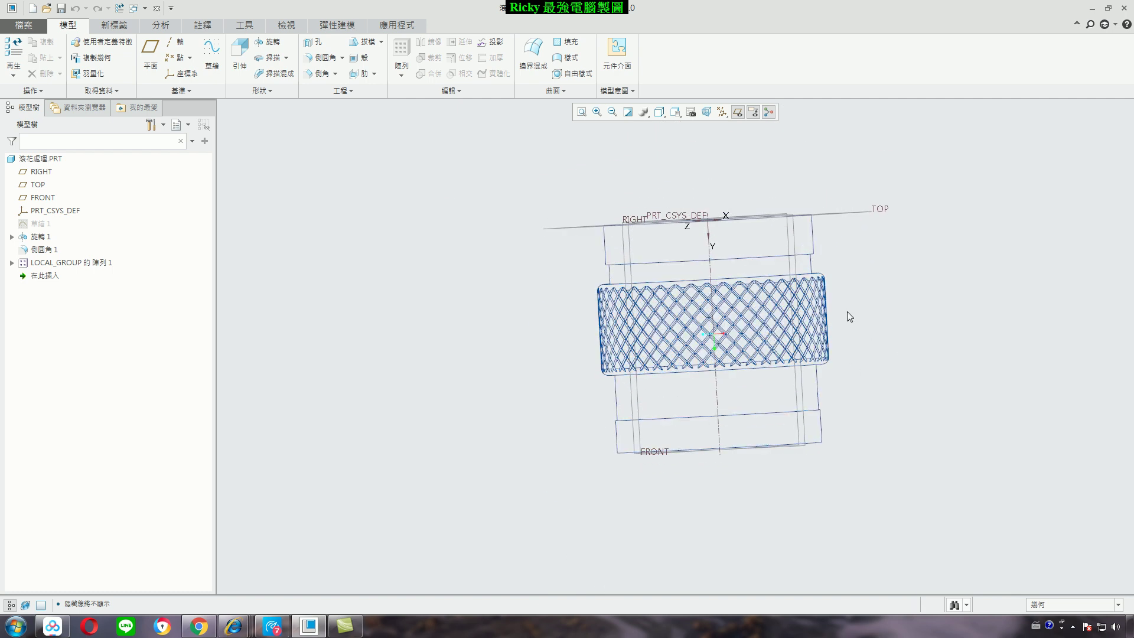
middle_click_drag(847, 310, 862, 244)
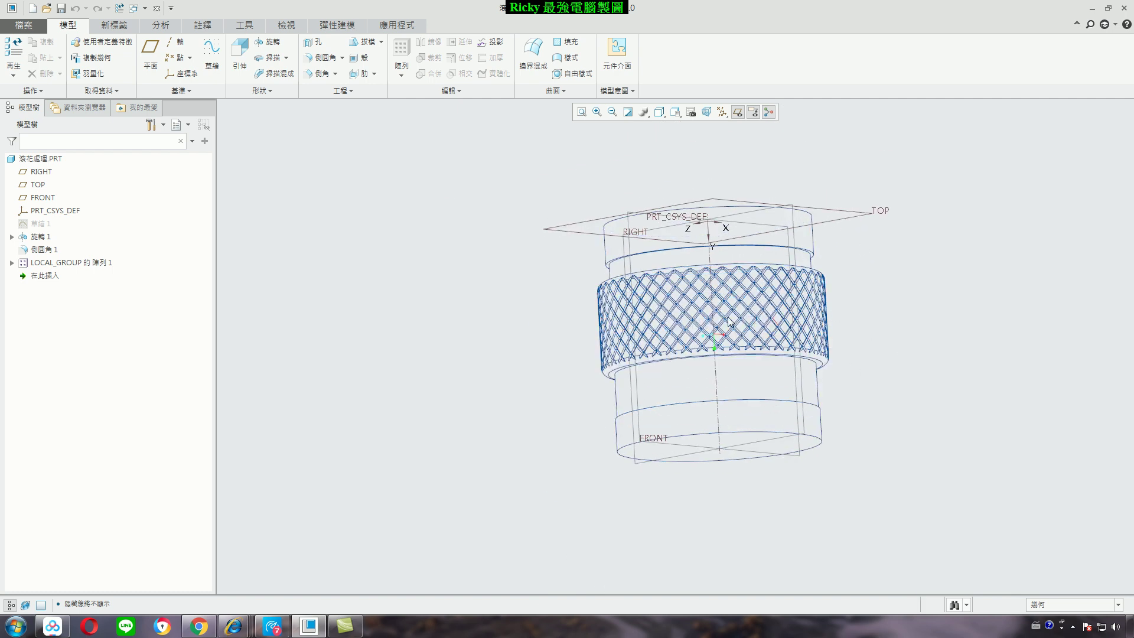
middle_click_drag(733, 289, 873, 324)
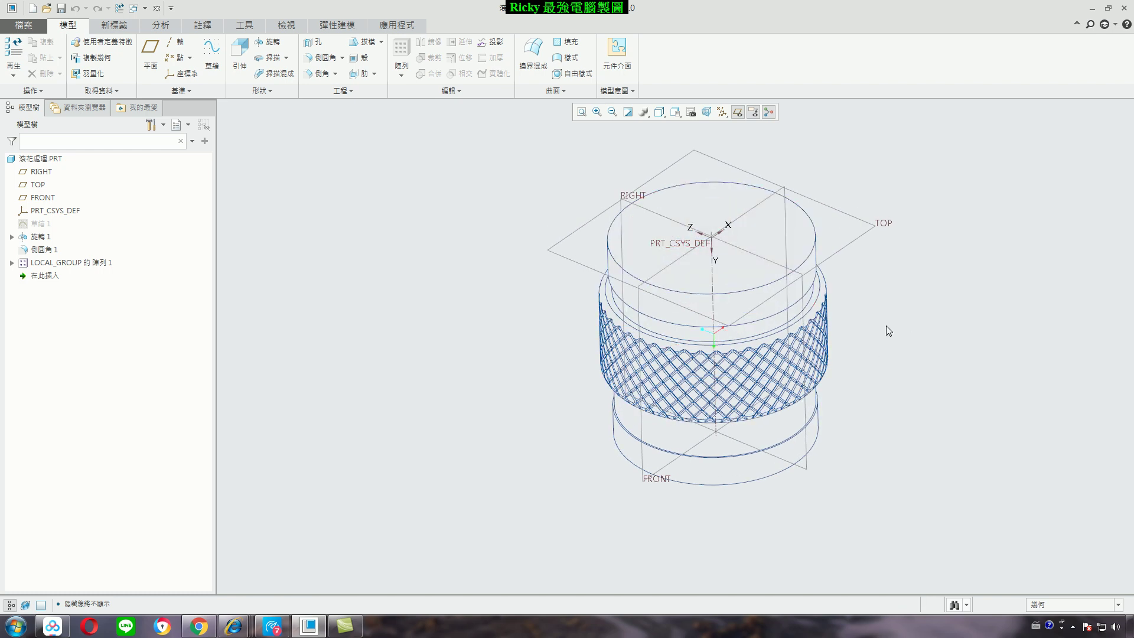
left_click(660, 112)
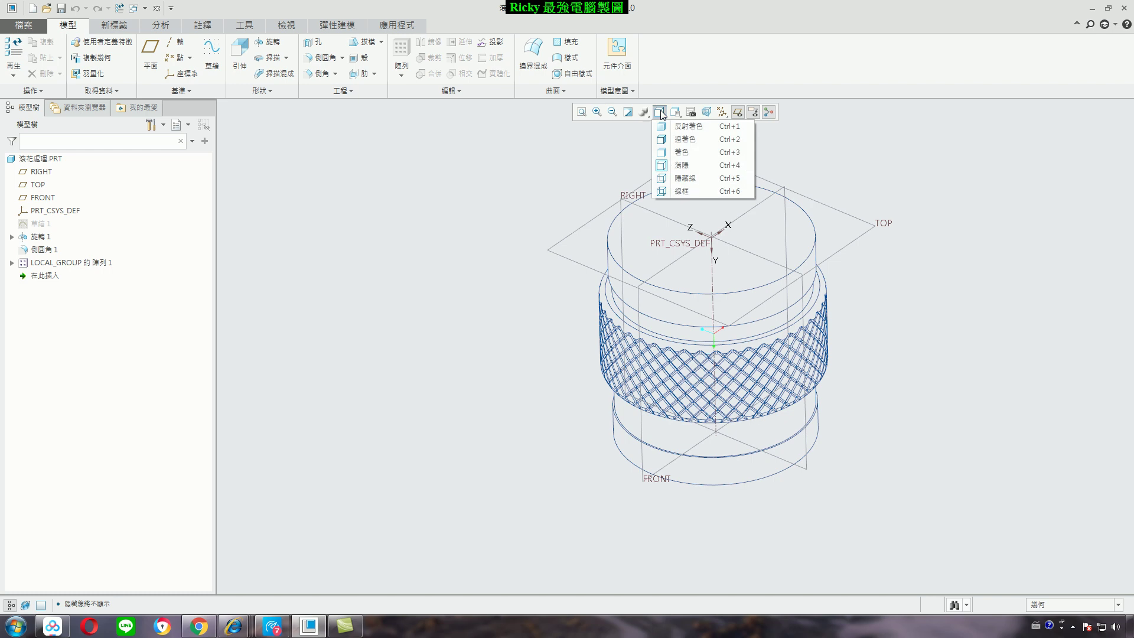
Show the part in 隱藏線 display with grey hidden knurl edges, zoomed in and circled.
left_click(687, 179)
scroll(866, 245, "down", 2)
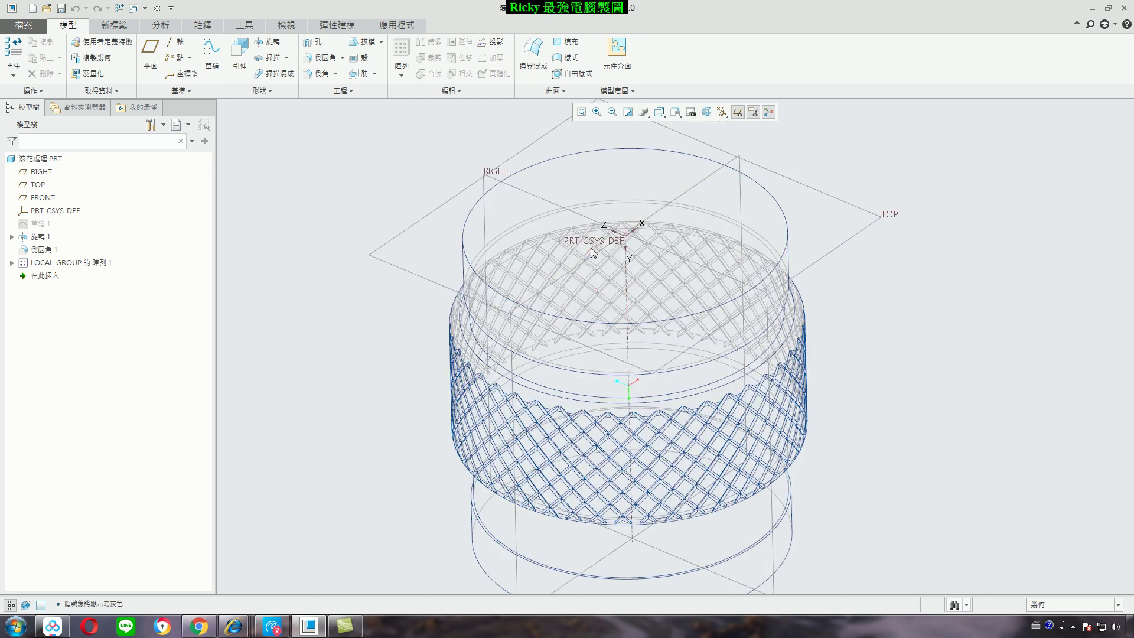
left_click_drag(715, 288, 700, 301)
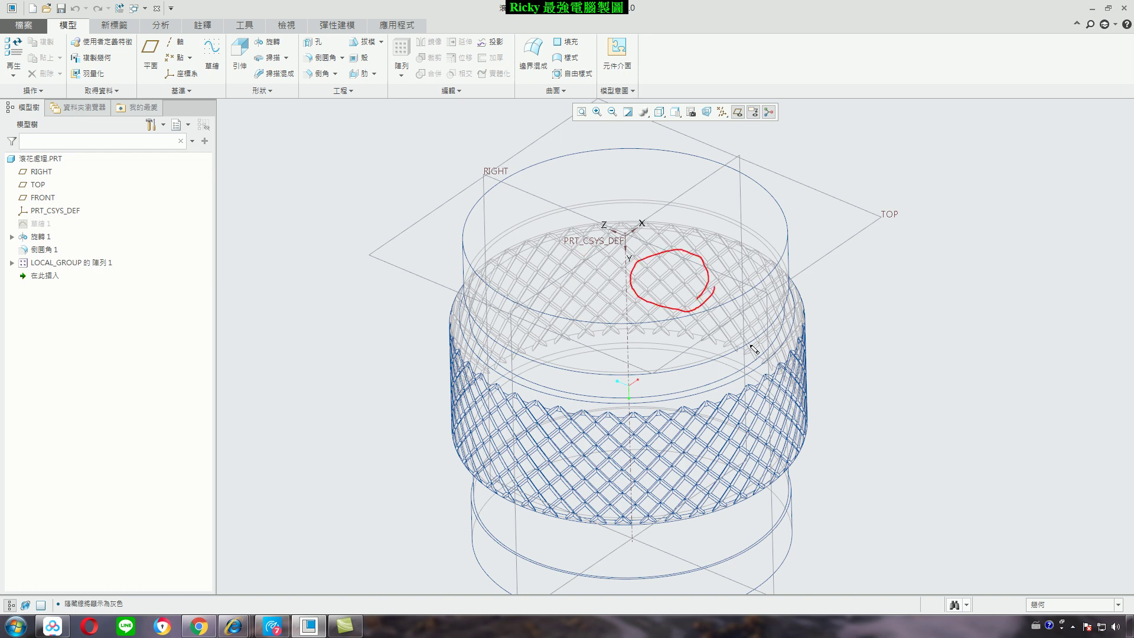
left_click(660, 116)
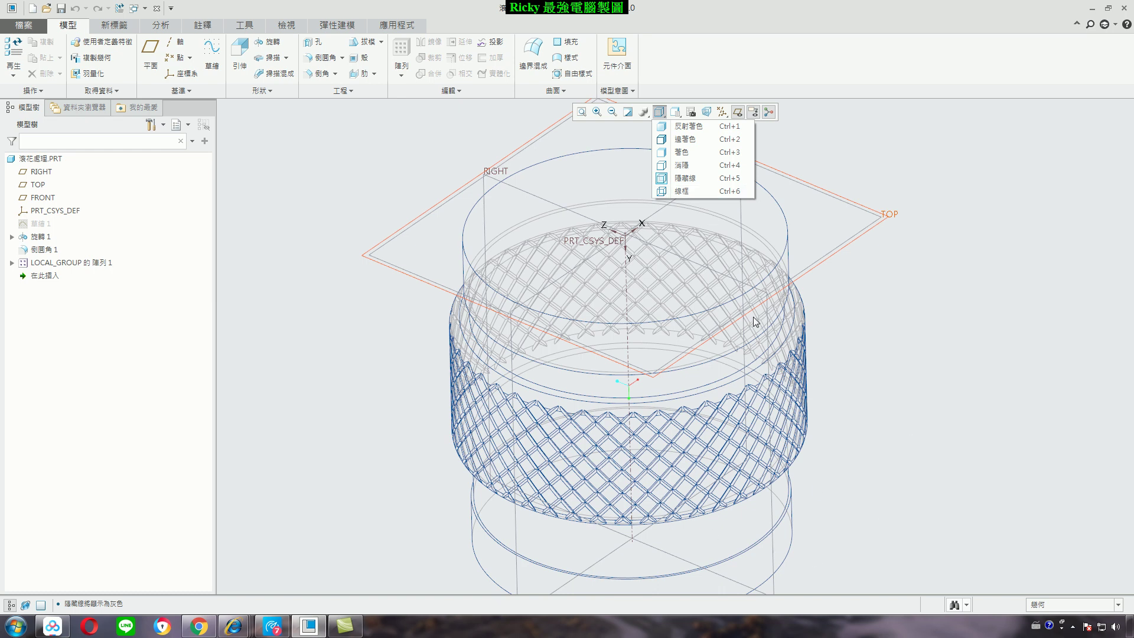
View the part as 線框 wireframe, then switch to 帶邊著色 shaded-with-edges and orbit it.
left_click(685, 191)
mouse_move(880, 346)
middle_mouse_down()
mouse_move(886, 299)
mouse_move(904, 363)
mouse_move(892, 346)
middle_mouse_up()
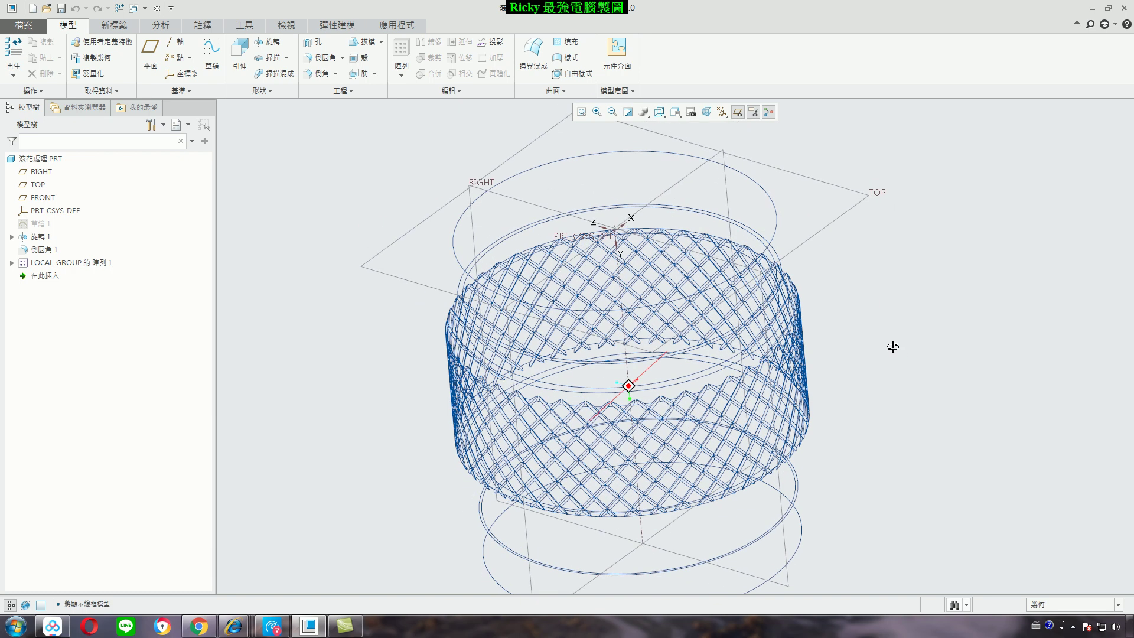
left_click(660, 112)
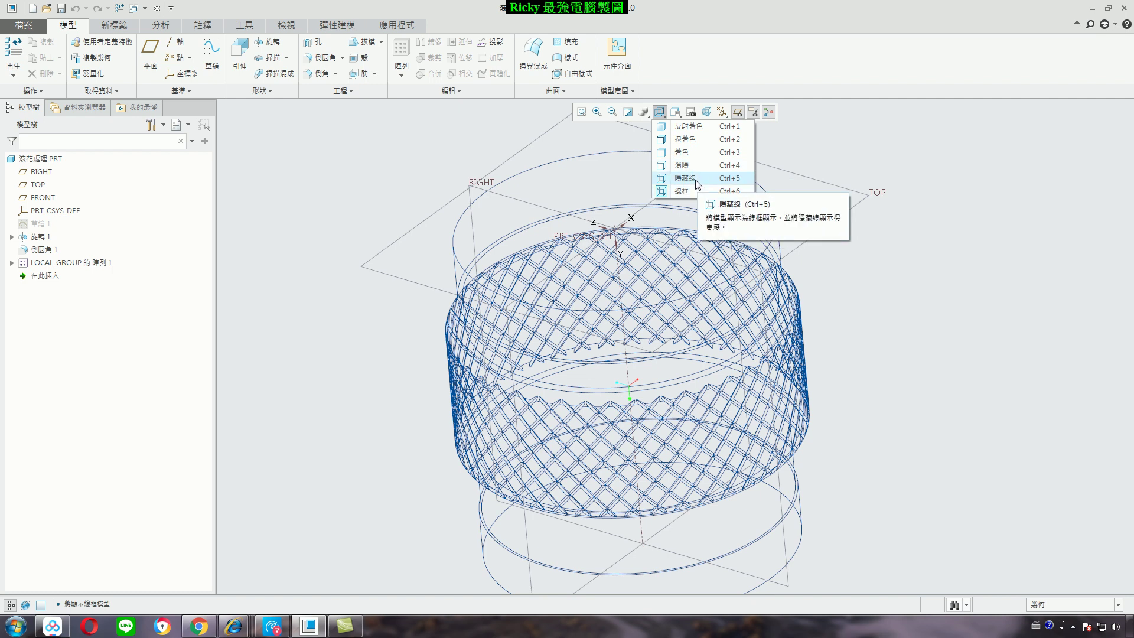
left_click(684, 140)
scroll(886, 291, "down", 3)
scroll(799, 325, "up", 3)
mouse_move(799, 325)
middle_mouse_down()
mouse_move(805, 248)
mouse_move(810, 331)
middle_mouse_up()
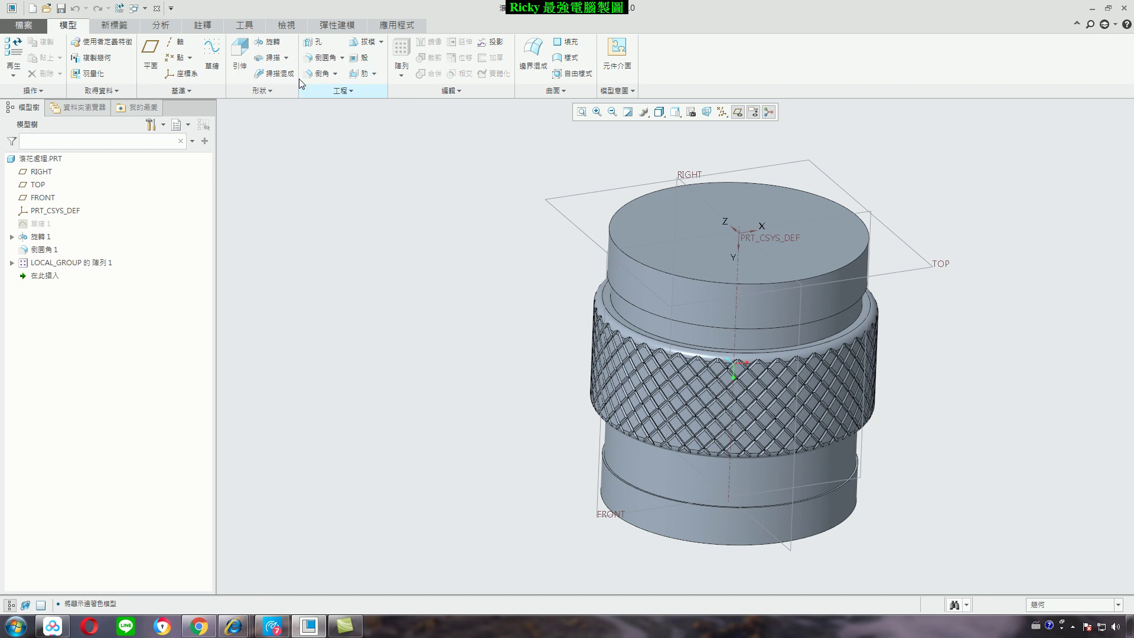
left_click(162, 26)
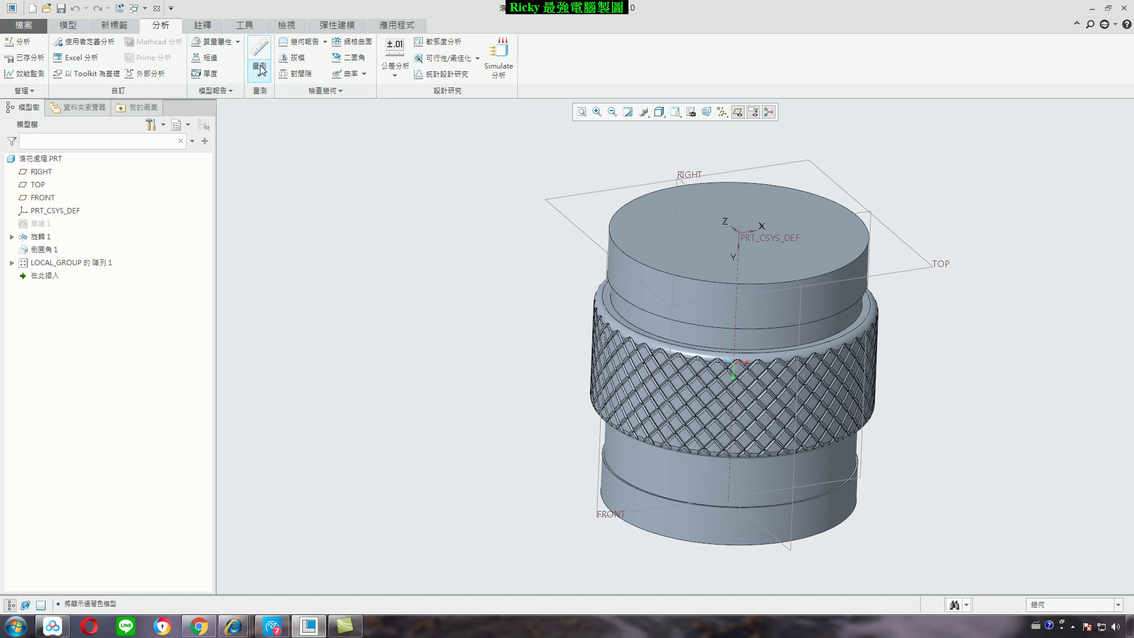
left_click(286, 24)
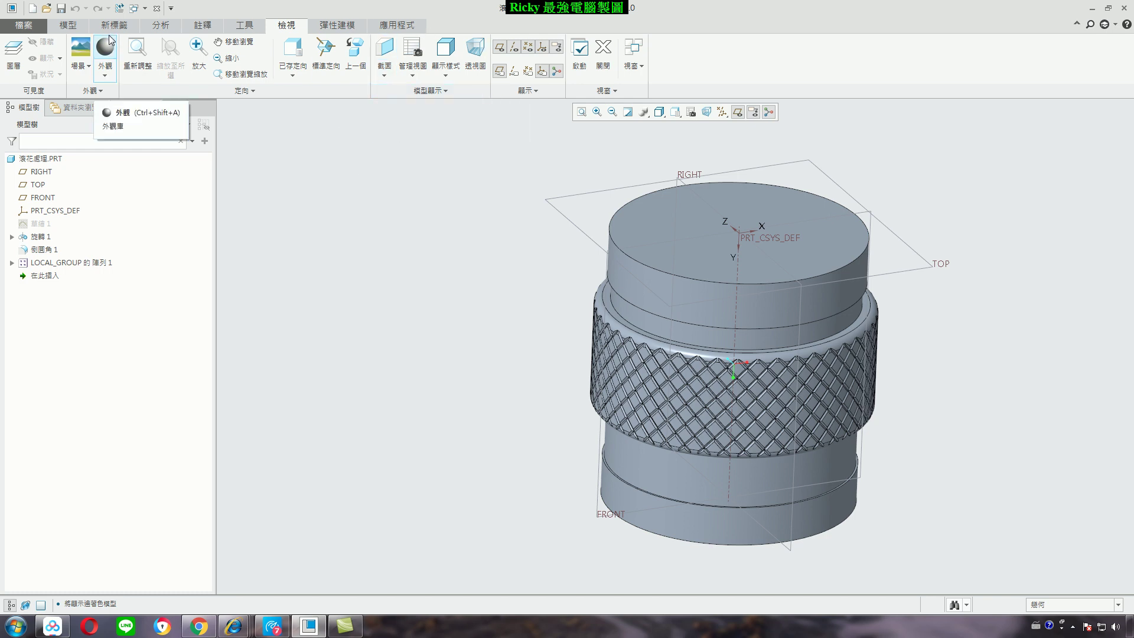
left_click(69, 26)
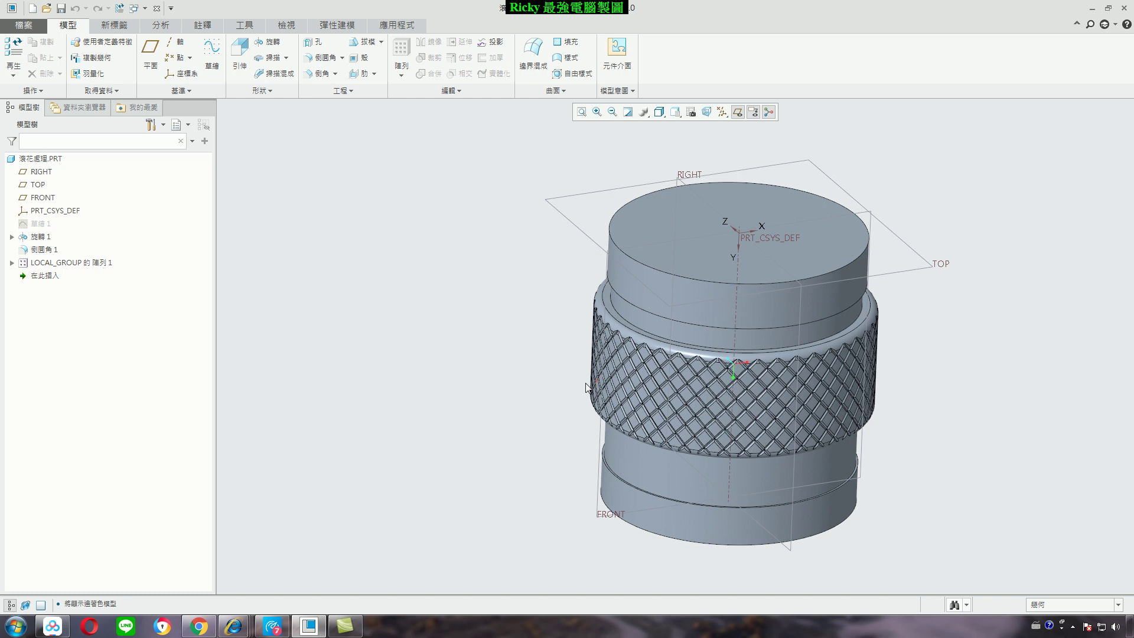
Highlight the 旋轉 1, 倒圓角 1 and LOCAL_GROUP features in turn, then clear the selection.
left_click(42, 237)
left_click(52, 251)
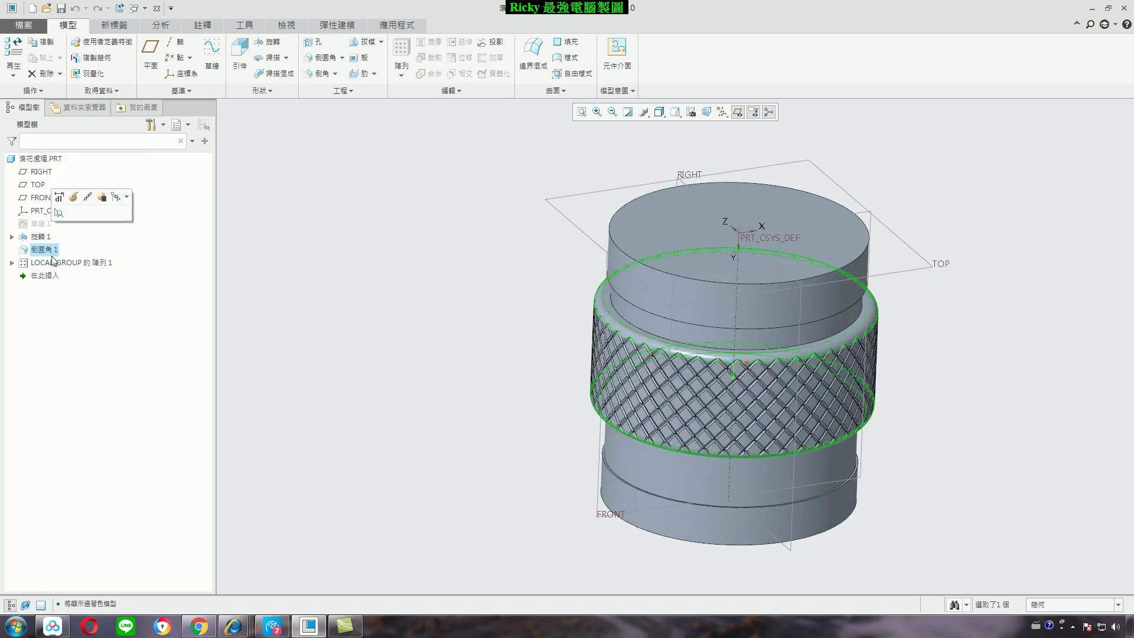
left_click(54, 264)
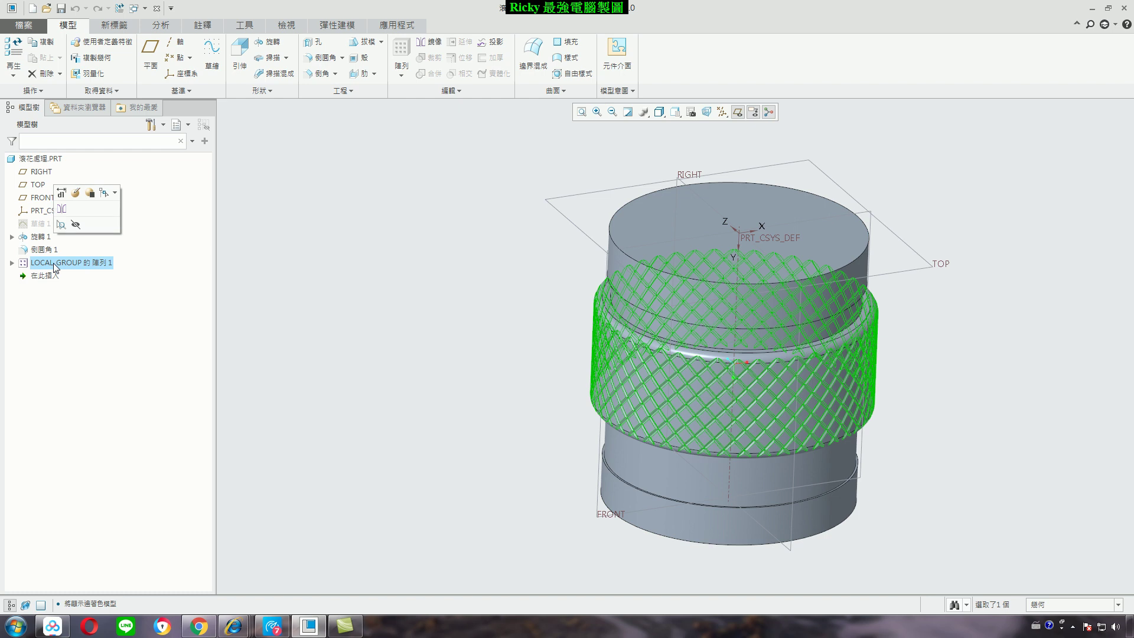
left_click(310, 360)
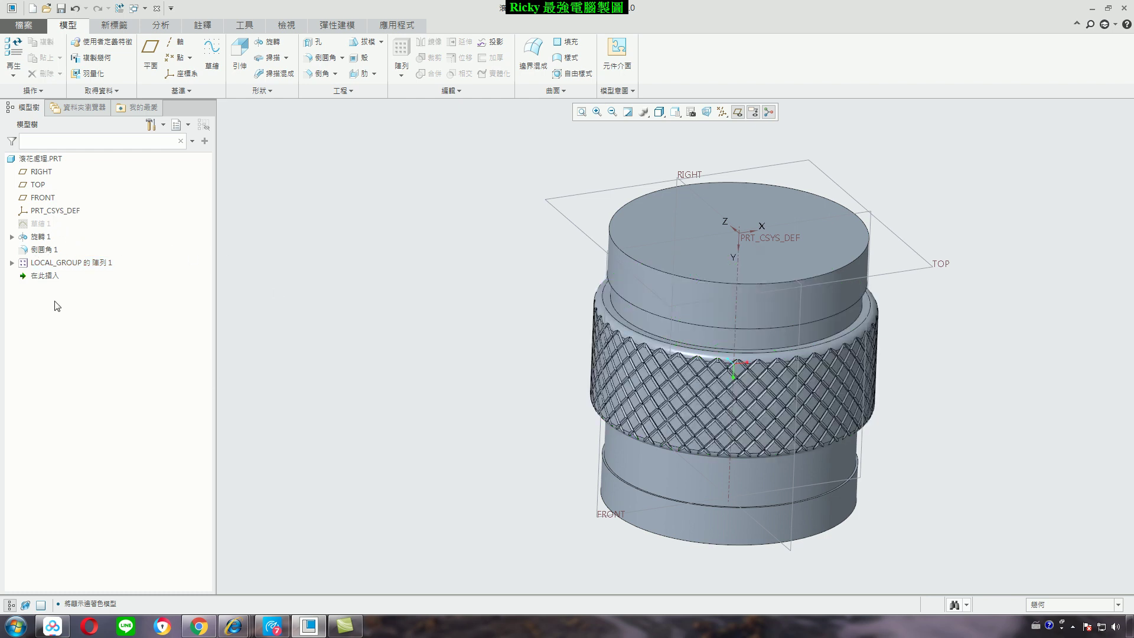
Reselect the 旋轉 1 revolve, then 倒圓角 1, then 旋轉 1 again, and deselect.
left_click(42, 225)
left_click(43, 238)
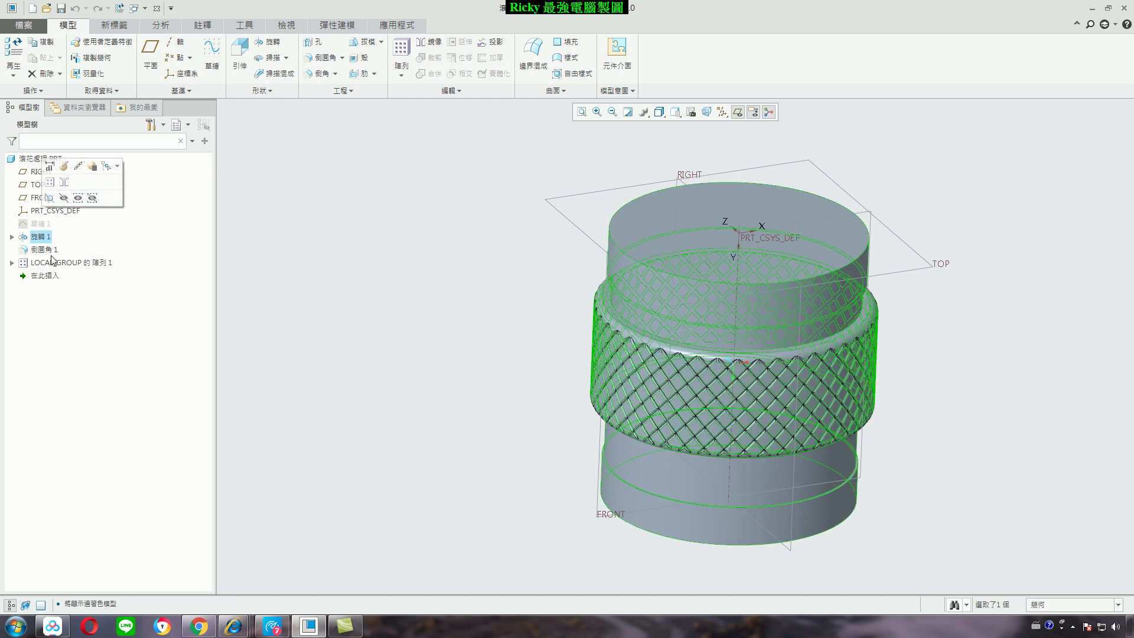
left_click(47, 250)
left_click(47, 237)
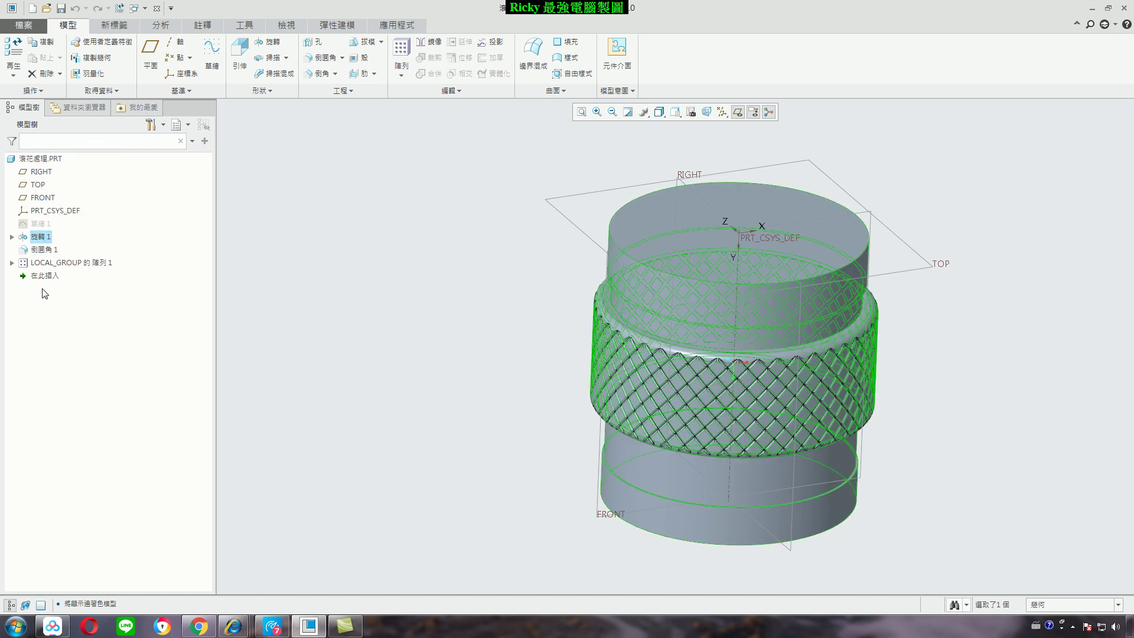
left_click(348, 310)
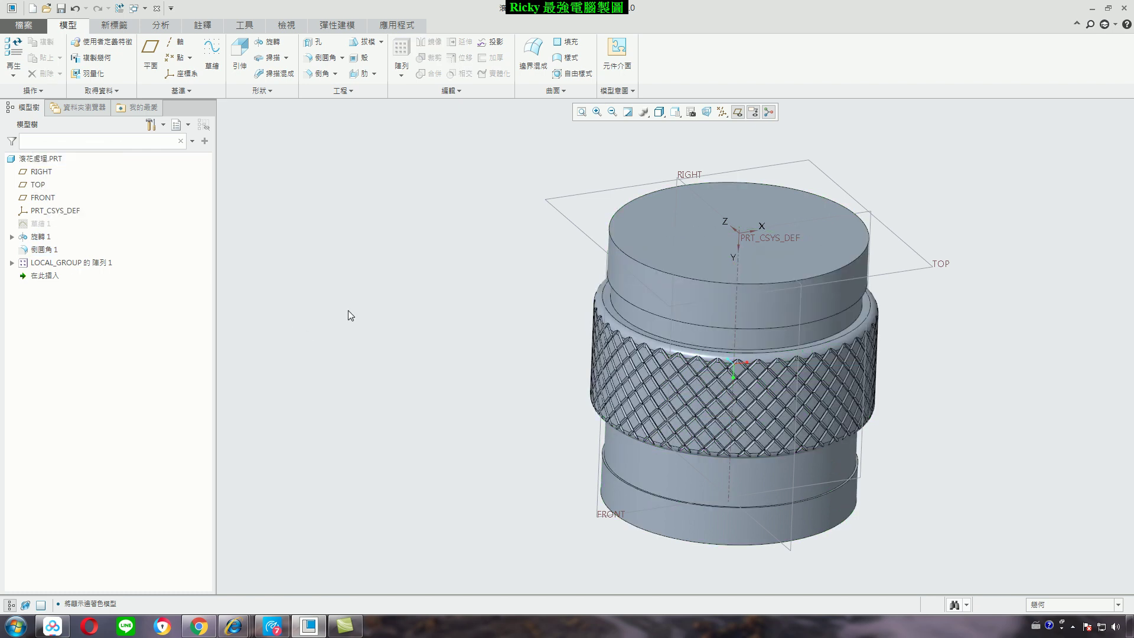
Circle the model-tree feature list with a freehand annotation, then erase it.
left_click_drag(105, 286, 83, 274)
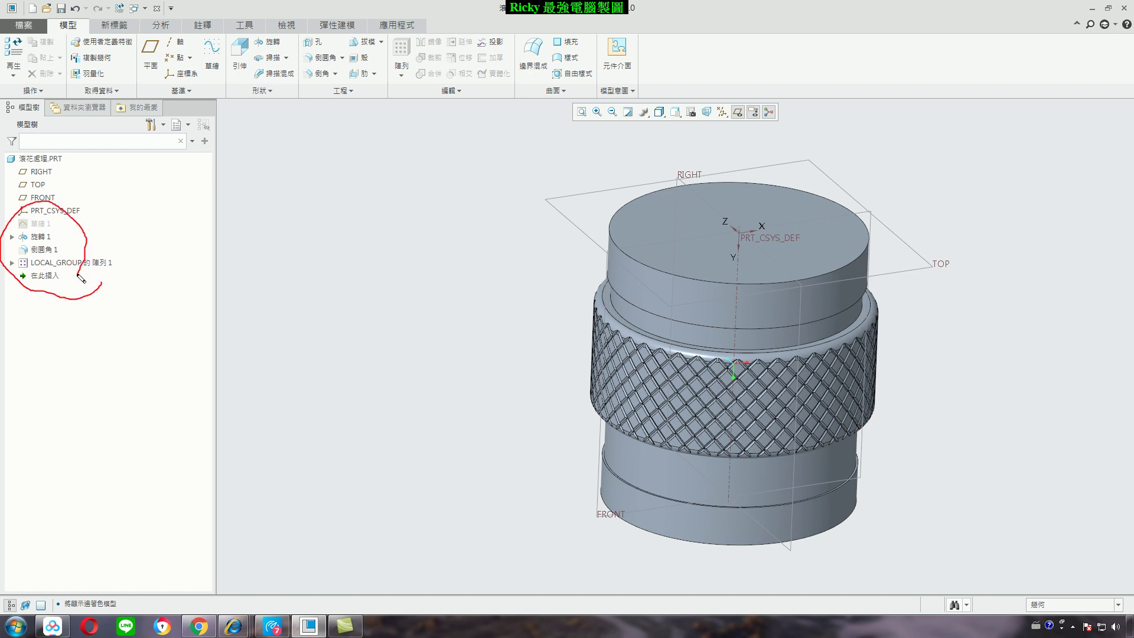
key("Escape")
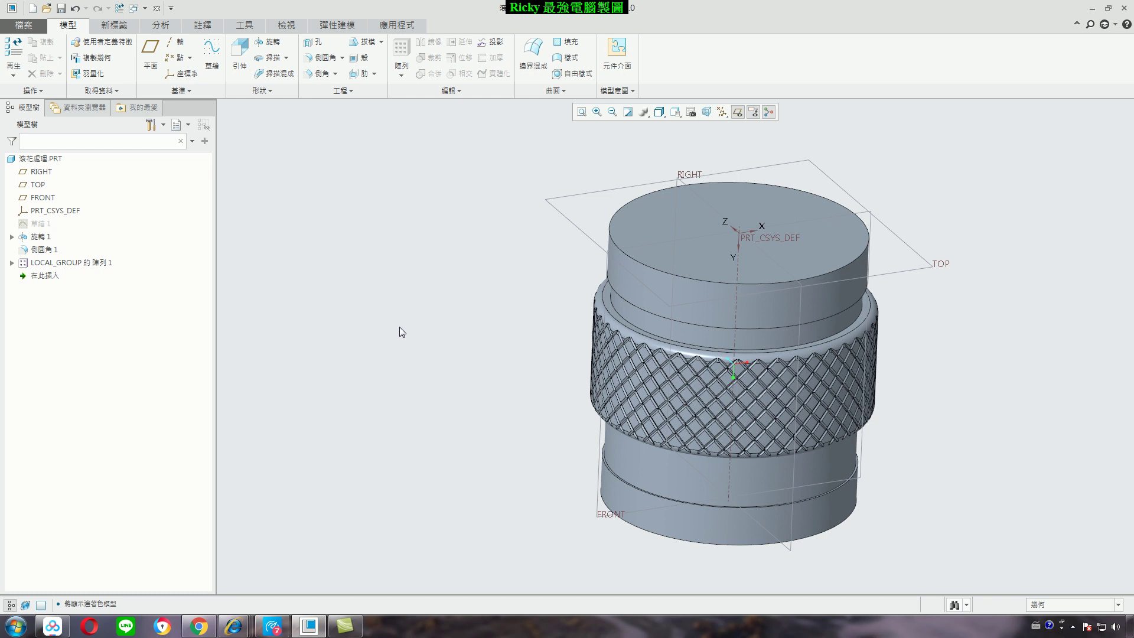
left_click(677, 116)
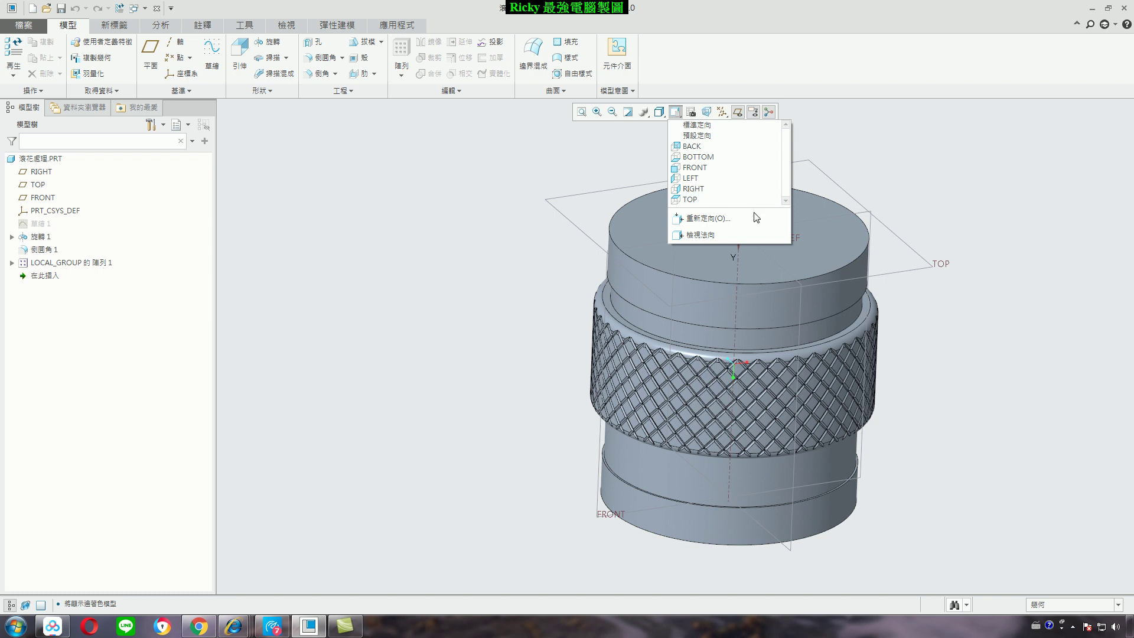
Snap the part to saved straight-on views, going to BOTTOM and then FRONT.
left_click(698, 149)
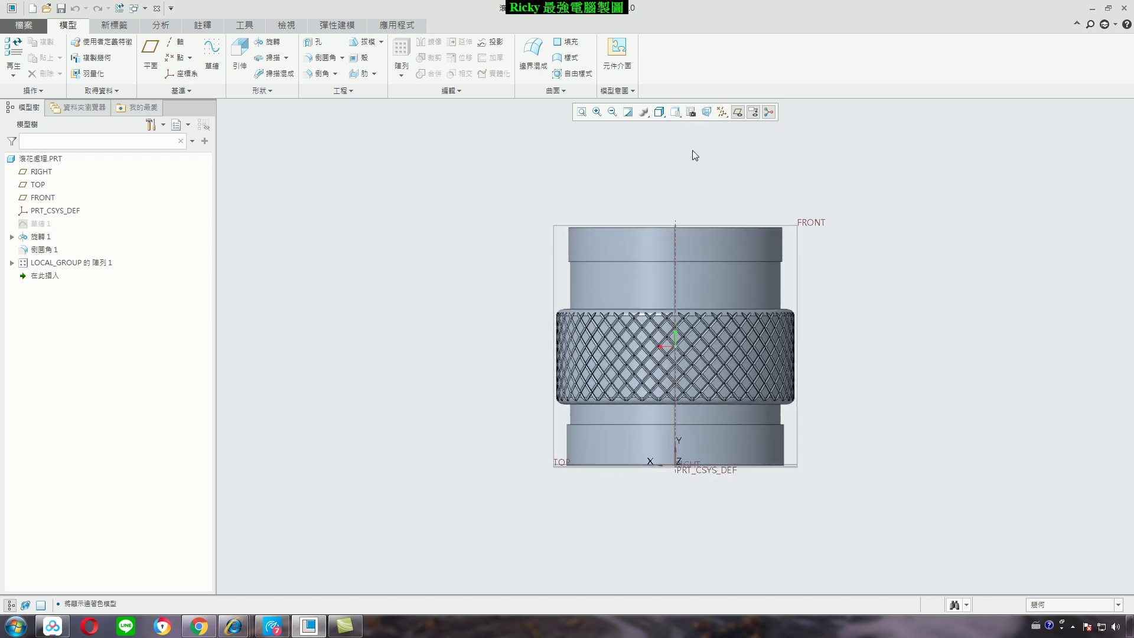
left_click(660, 112)
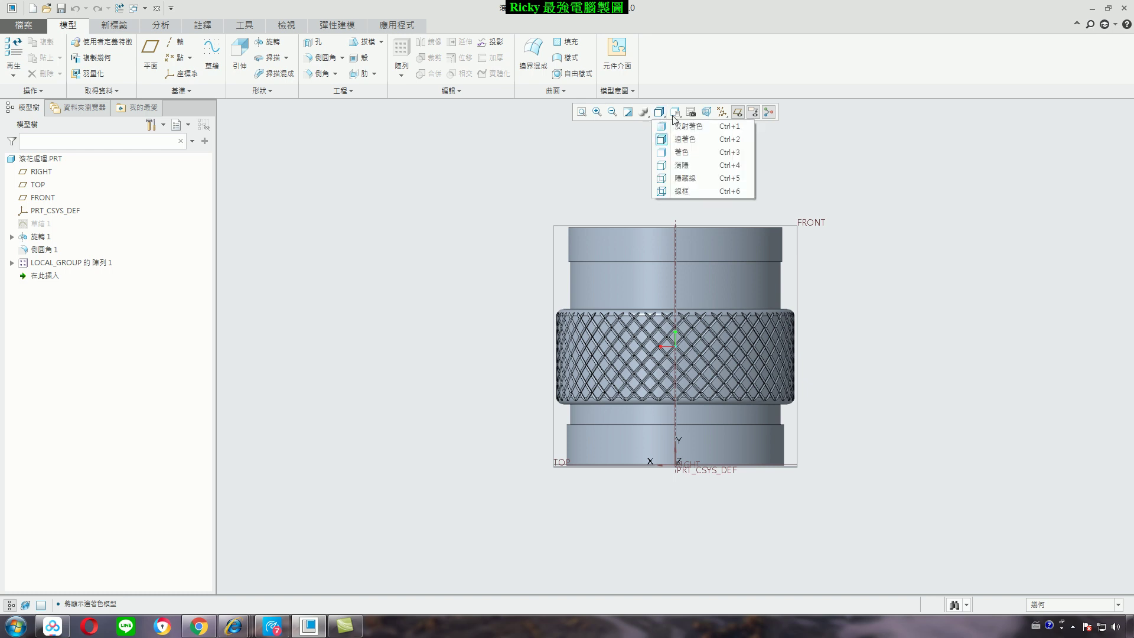
left_click(675, 115)
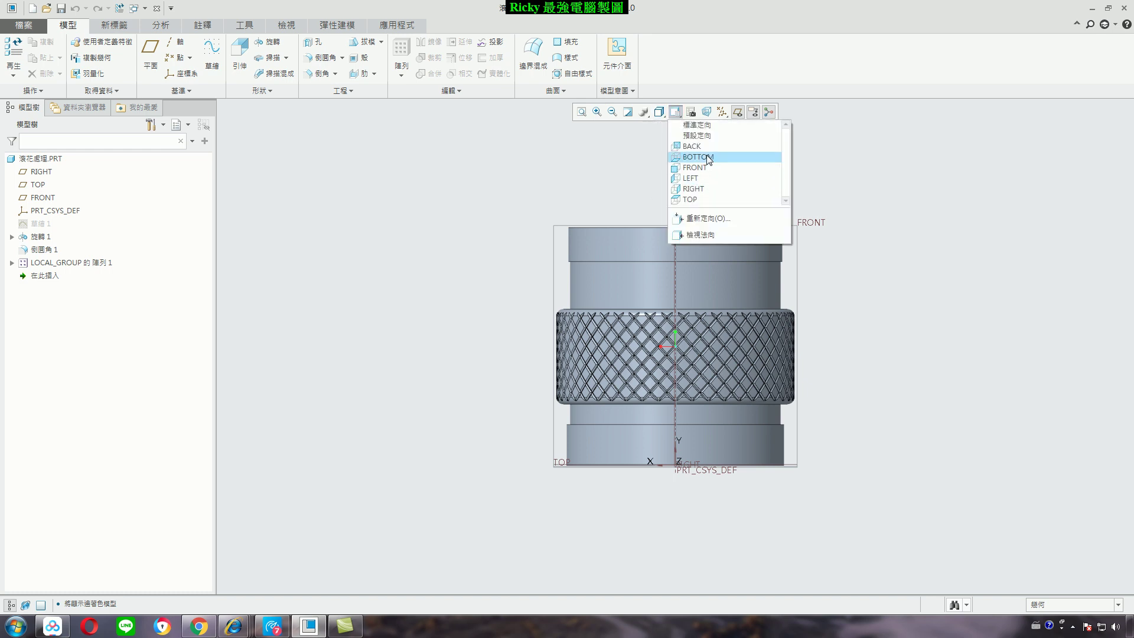
left_click(708, 157)
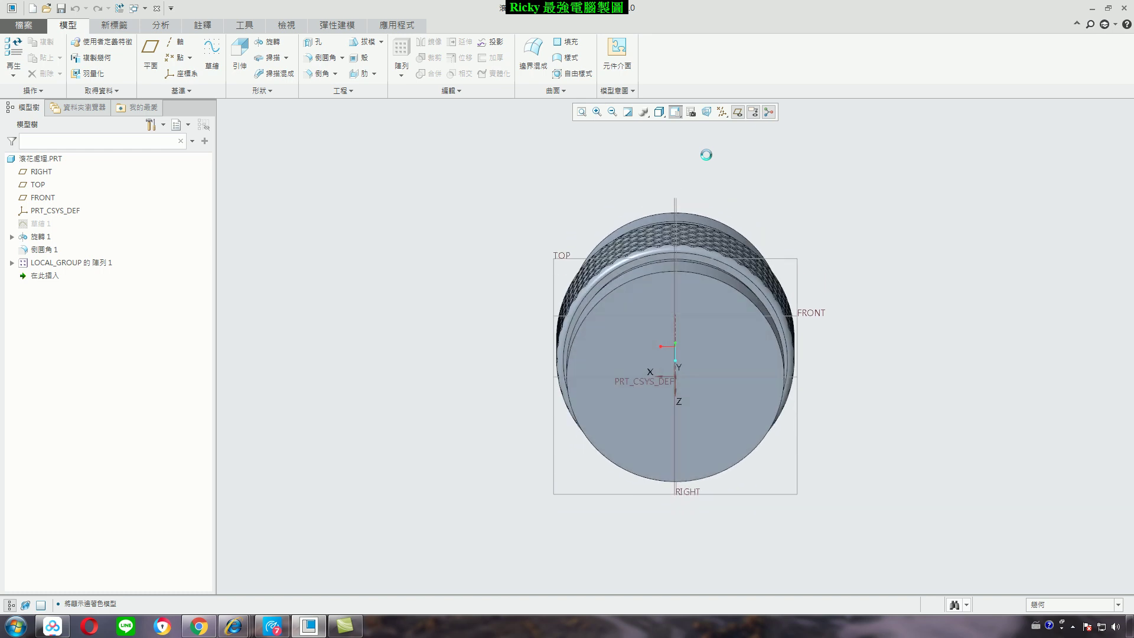
left_click(674, 116)
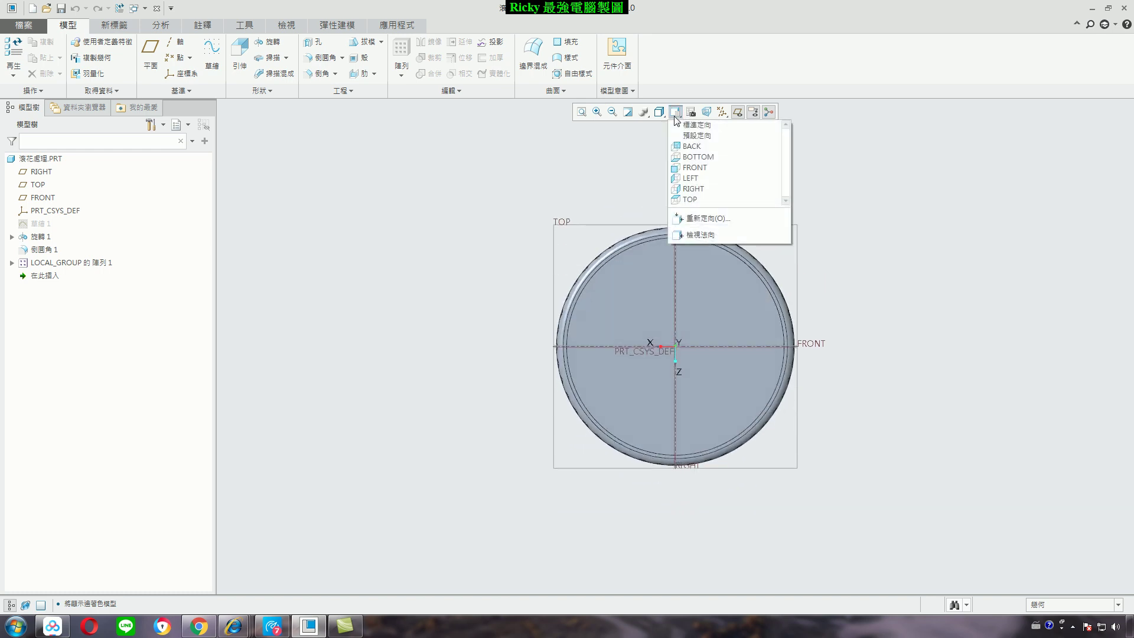
left_click(695, 169)
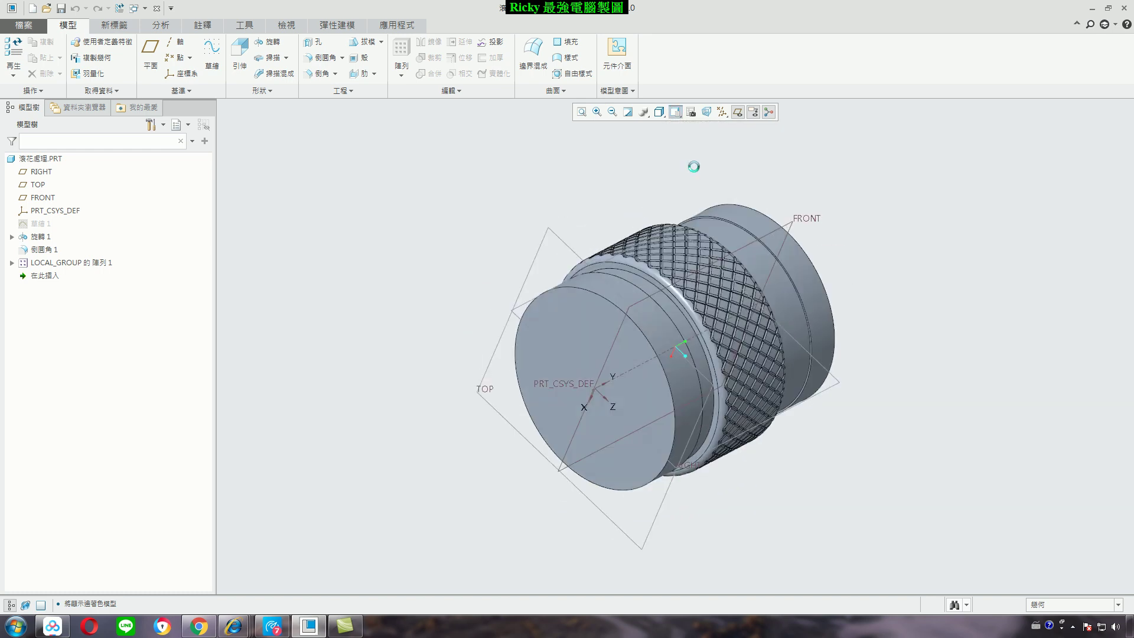
Switch the part to the RIGHT saved view, then to TOP, facing its circular end.
left_click(677, 117)
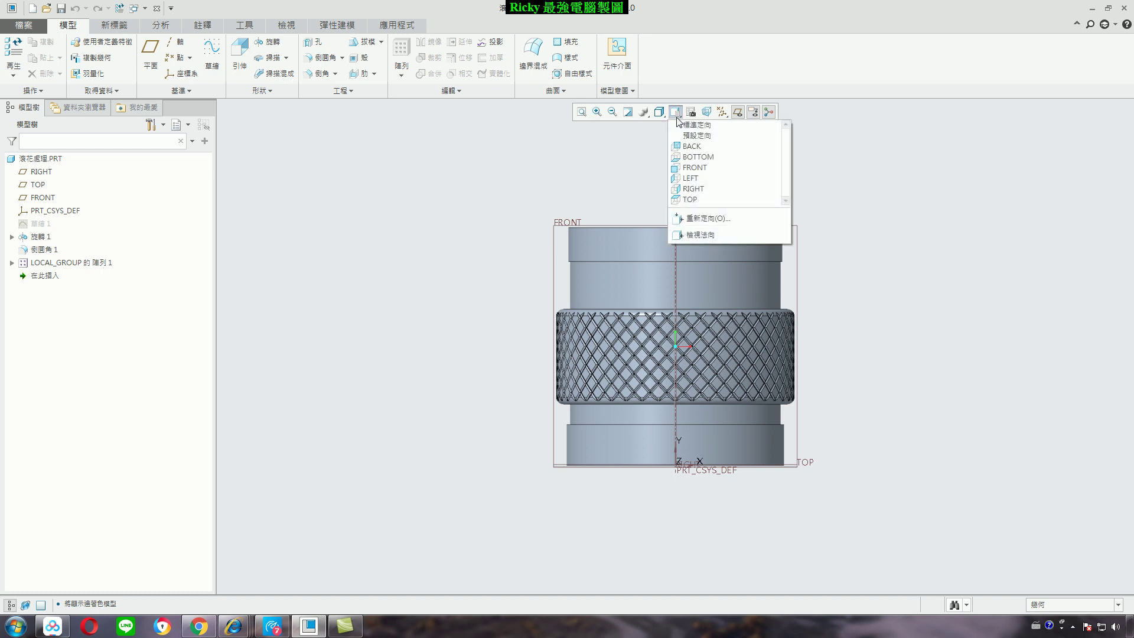
left_click(689, 189)
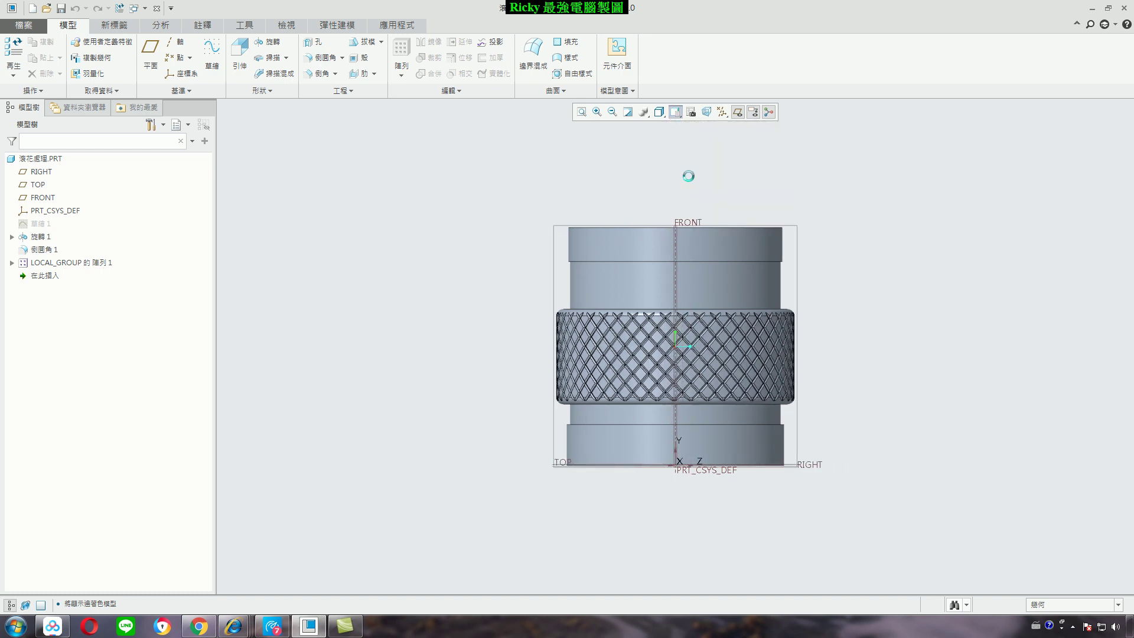
left_click(675, 113)
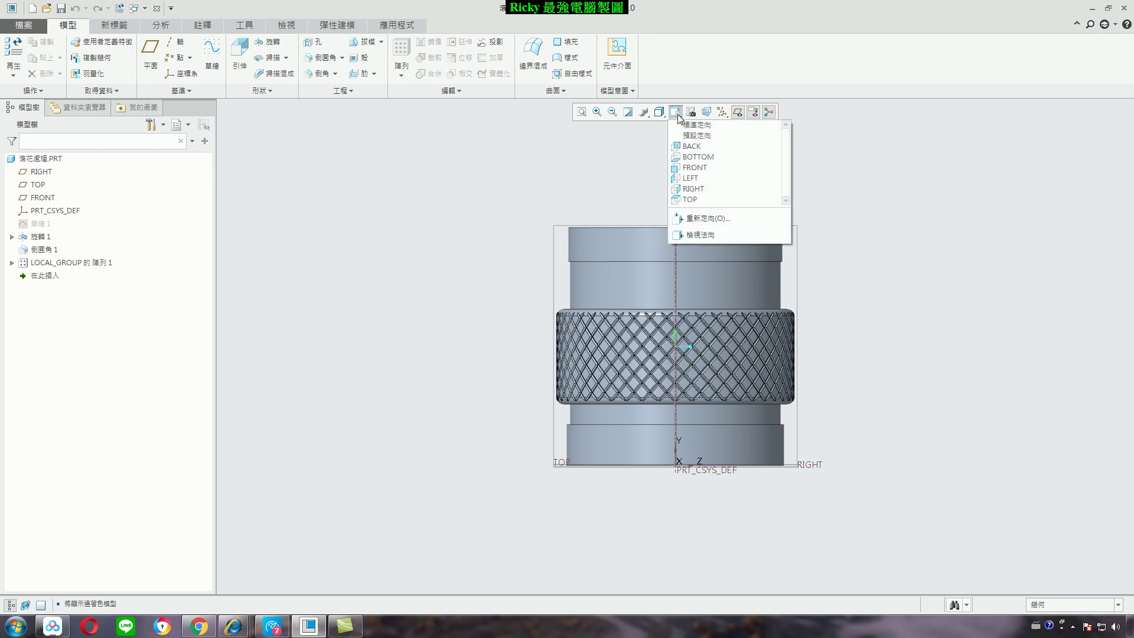
left_click(701, 189)
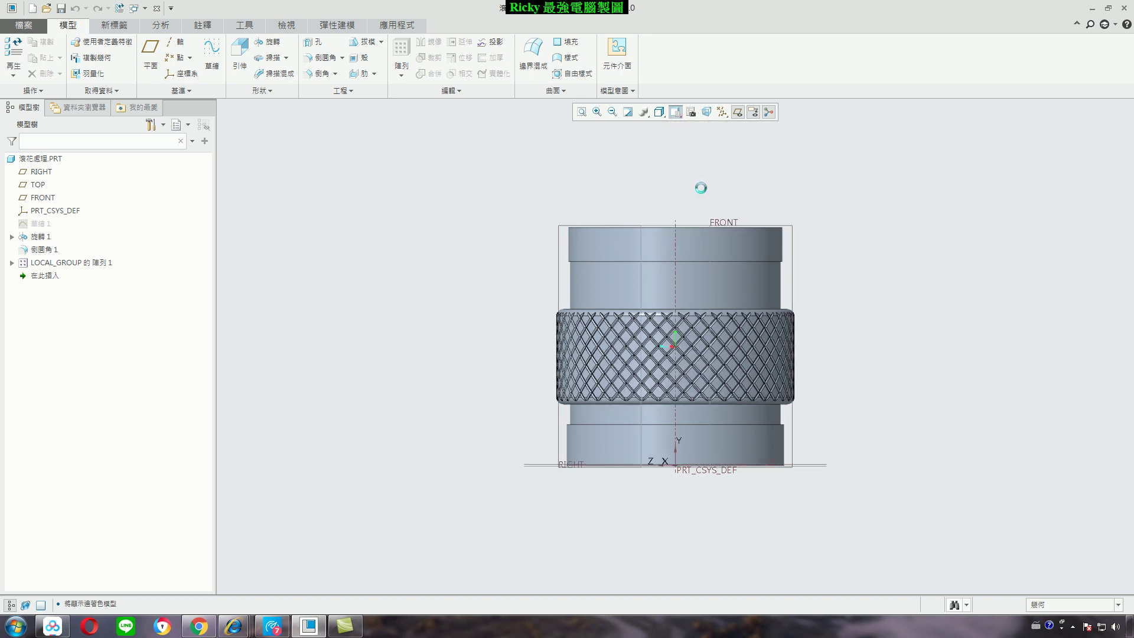
left_click(676, 117)
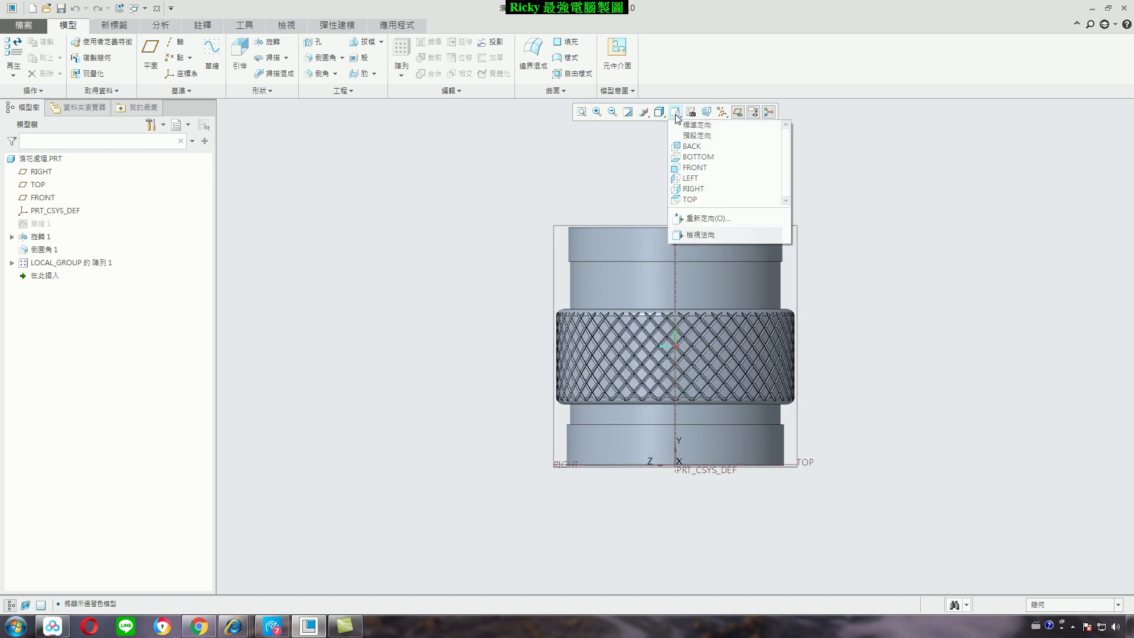
left_click(690, 199)
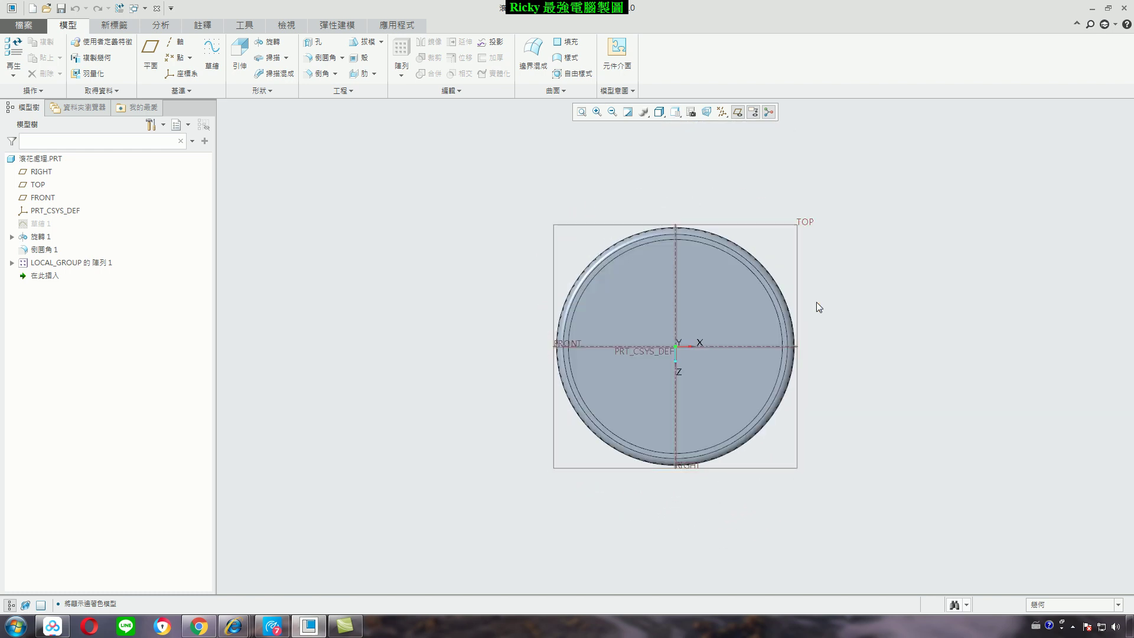
left_click(675, 112)
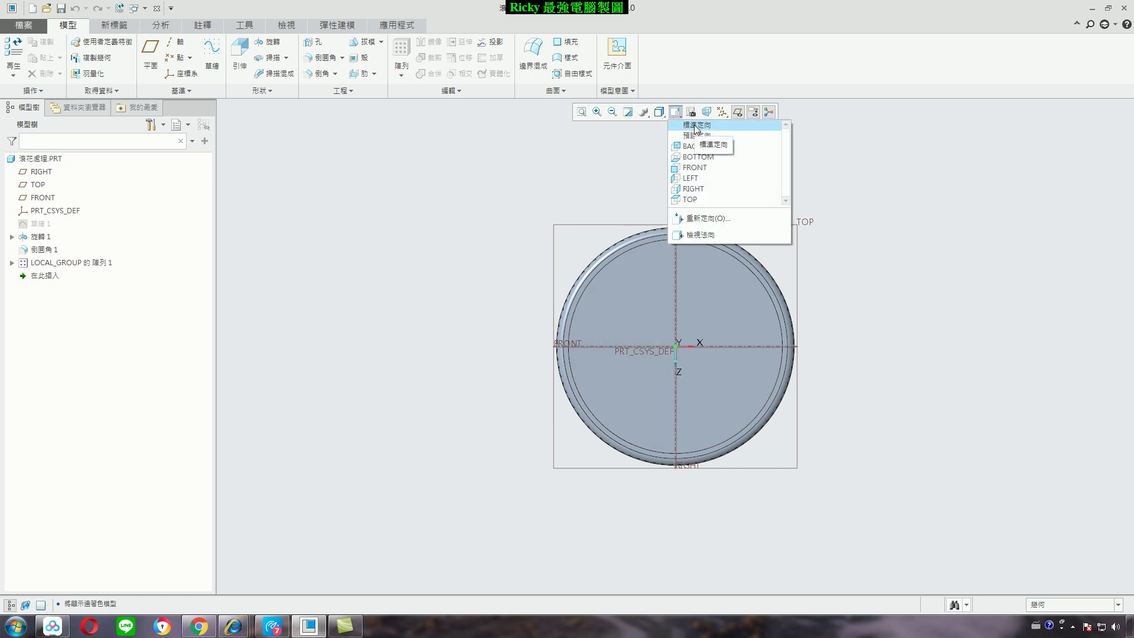
Return the part to Standard Orientation, then orbit it around freely.
left_click(695, 126)
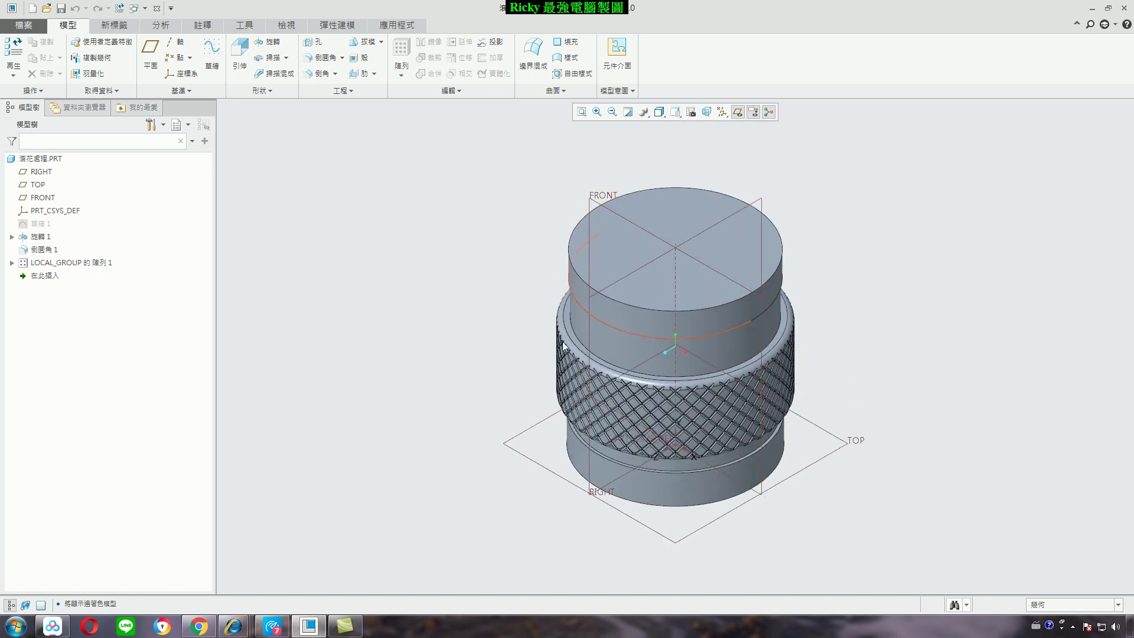
left_click(674, 112)
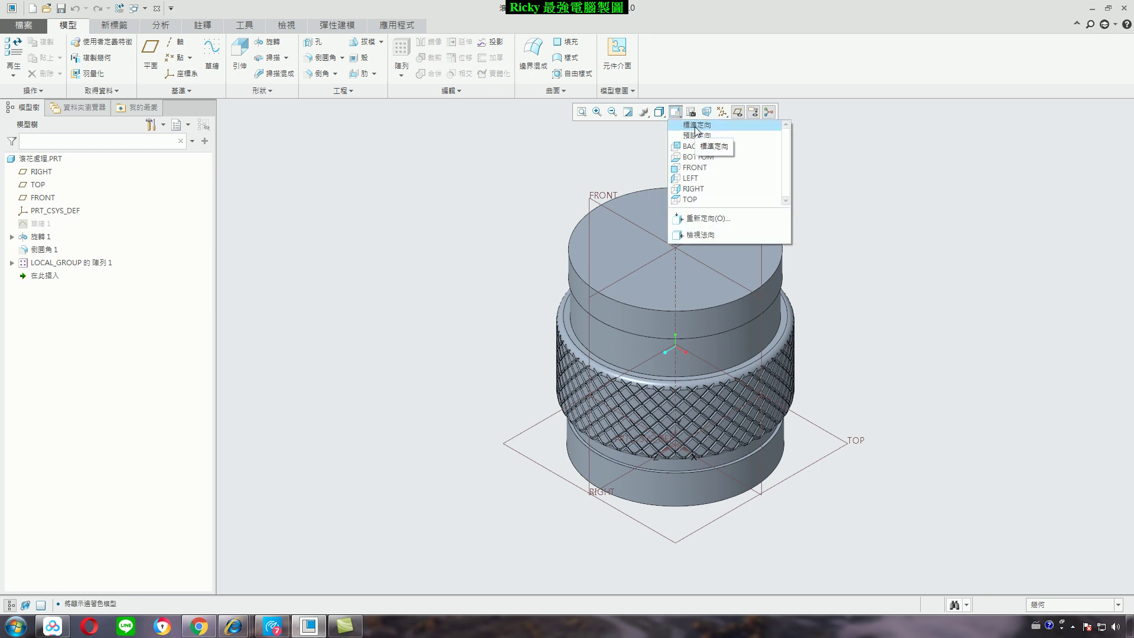
mouse_move(493, 331)
left_mouse_down()
mouse_move(451, 329)
mouse_move(476, 395)
mouse_move(542, 365)
mouse_move(555, 395)
left_mouse_up()
left_click_drag(567, 338, 581, 393)
left_click_drag(578, 395, 620, 348)
left_click_drag(630, 308, 635, 385)
Spin the model to a tilted side view, then restore standard orientation with Ctrl+D.
mouse_move(678, 353)
left_mouse_down()
mouse_move(724, 353)
mouse_move(704, 373)
left_mouse_up()
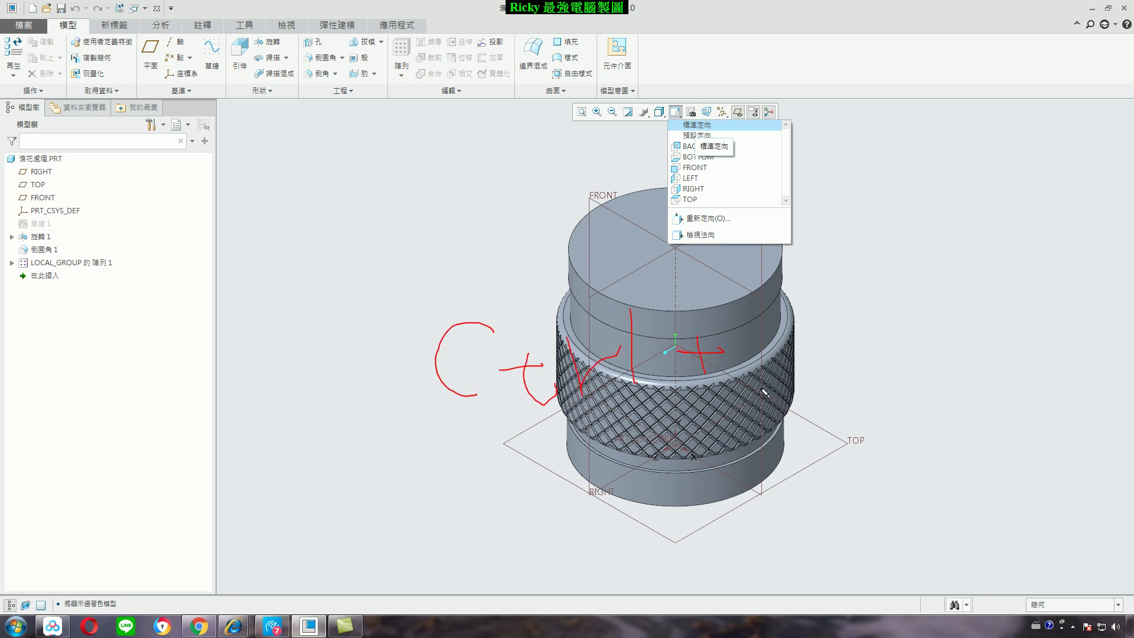
left_click_drag(776, 322, 781, 362)
mouse_move(754, 304)
left_mouse_down()
mouse_move(776, 303)
mouse_move(766, 387)
left_mouse_up()
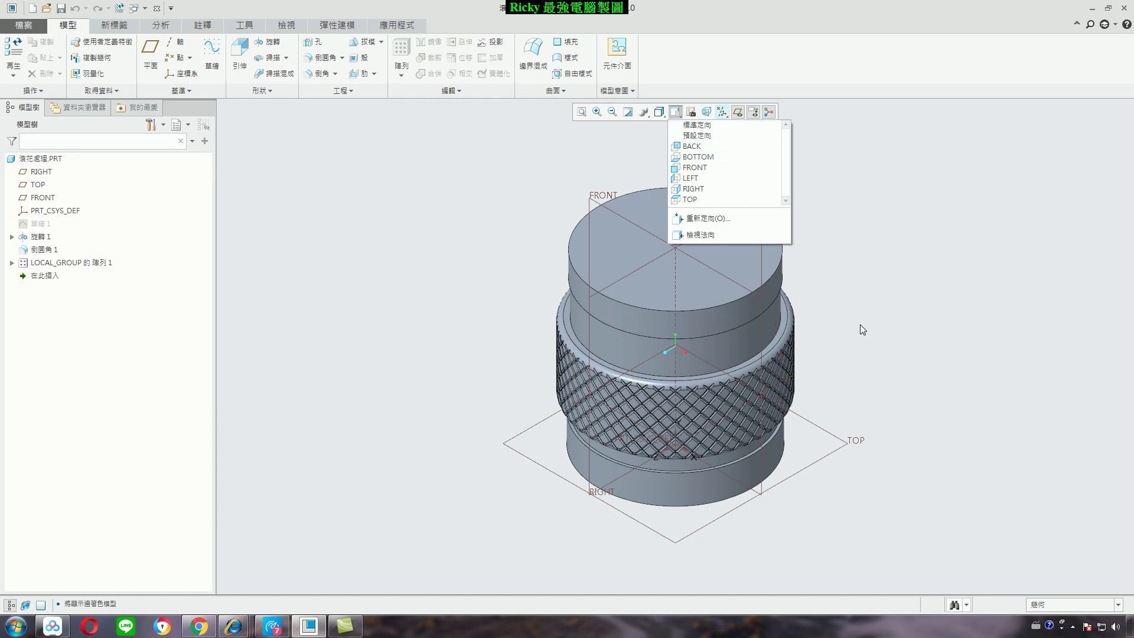
mouse_move(848, 357)
middle_mouse_down()
mouse_move(726, 195)
mouse_move(778, 201)
mouse_move(803, 258)
mouse_move(839, 283)
middle_mouse_up()
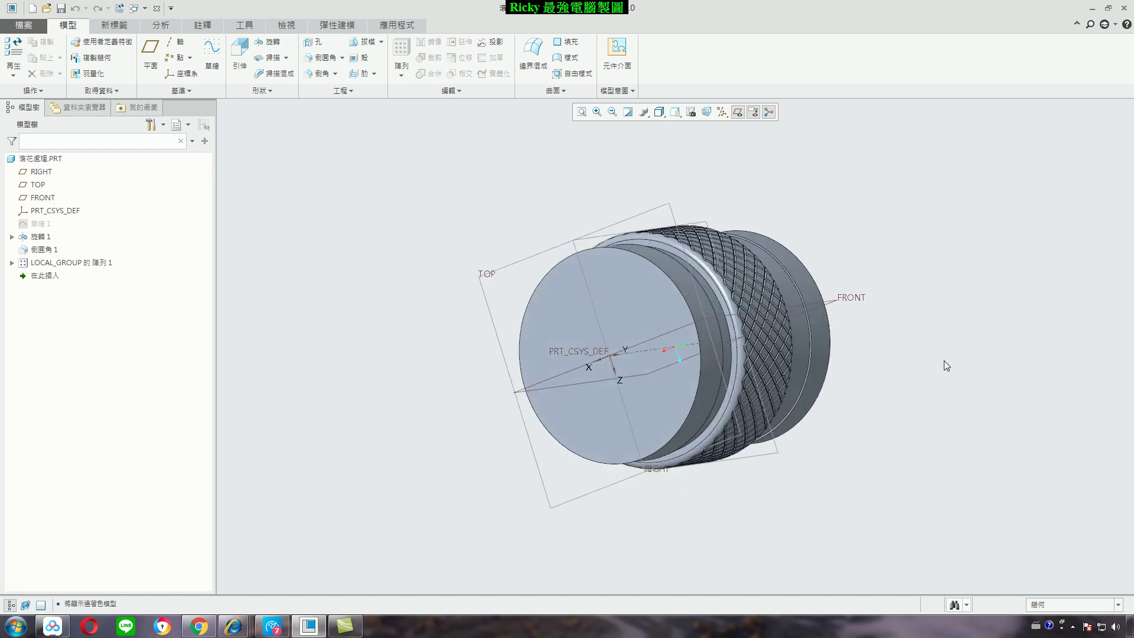
key("ctrl+d")
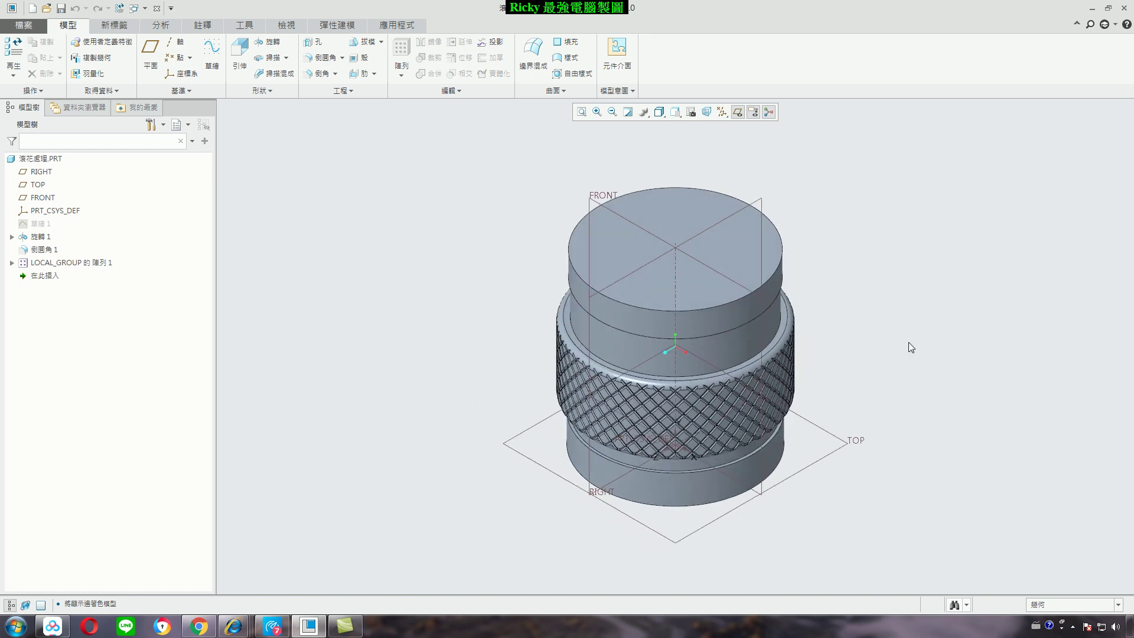
left_click(682, 115)
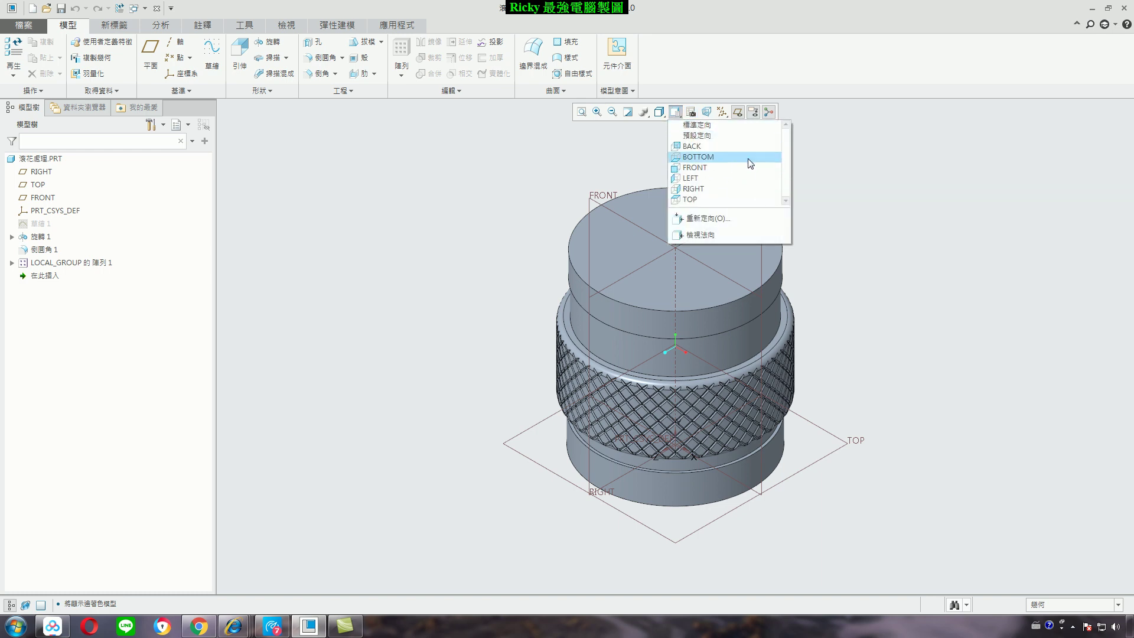
left_click(536, 195)
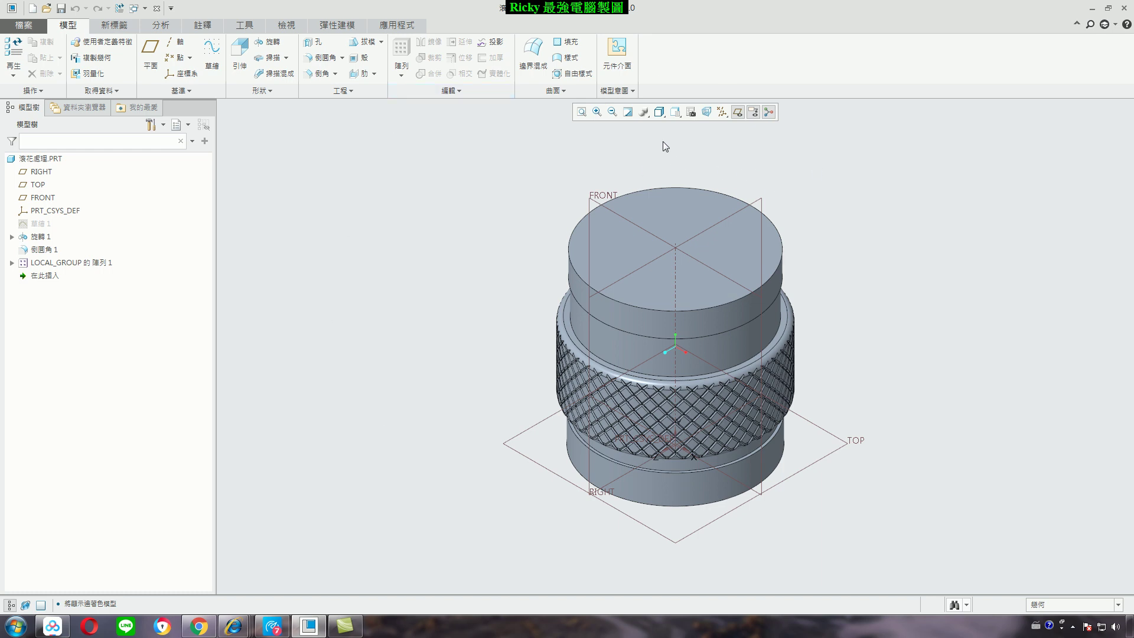
left_click(662, 114)
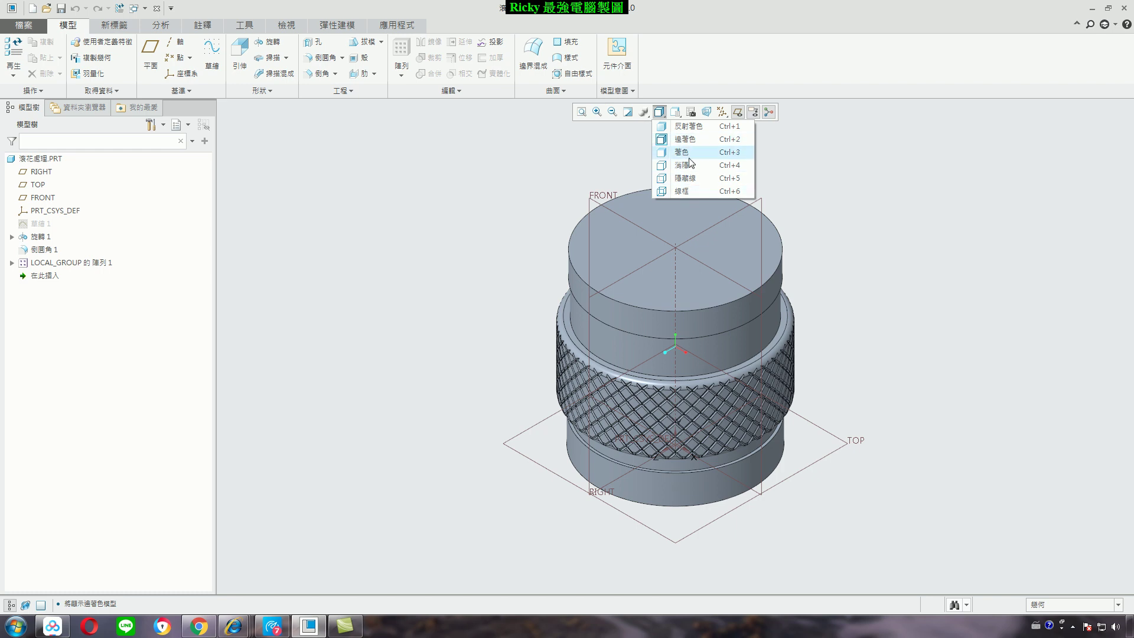
left_click(872, 249)
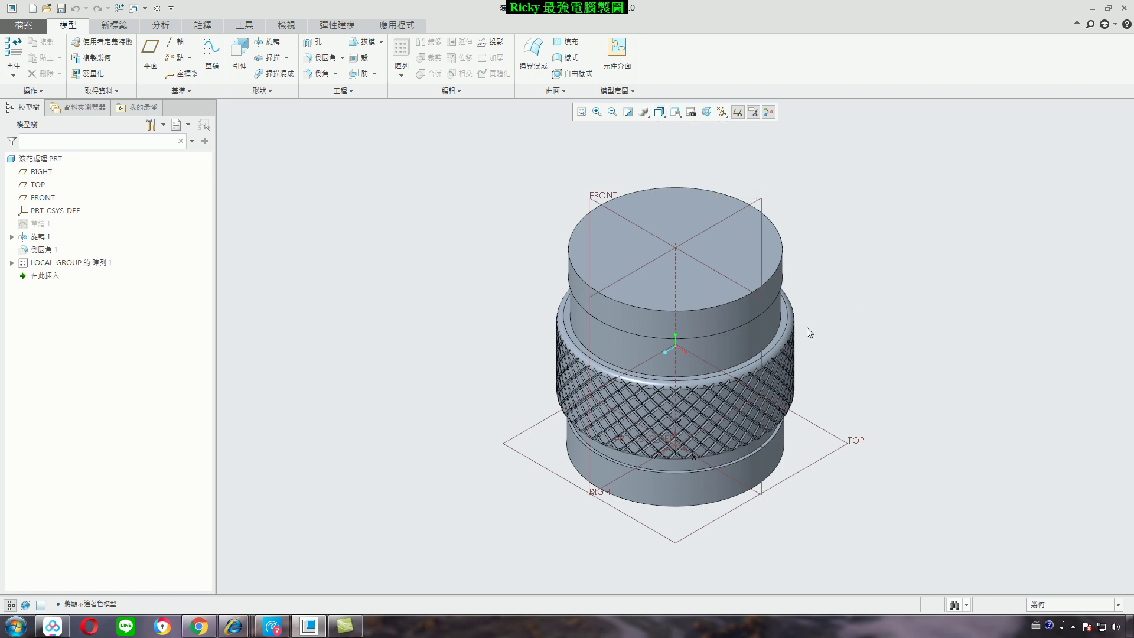
left_click(692, 113)
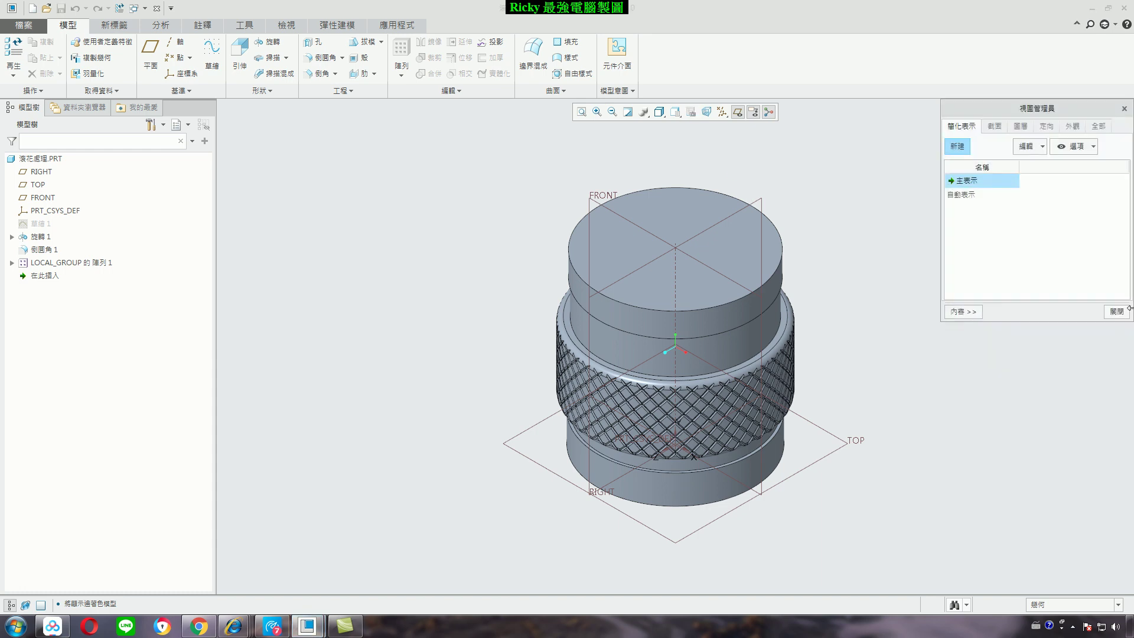
left_click(1117, 312)
left_click(675, 114)
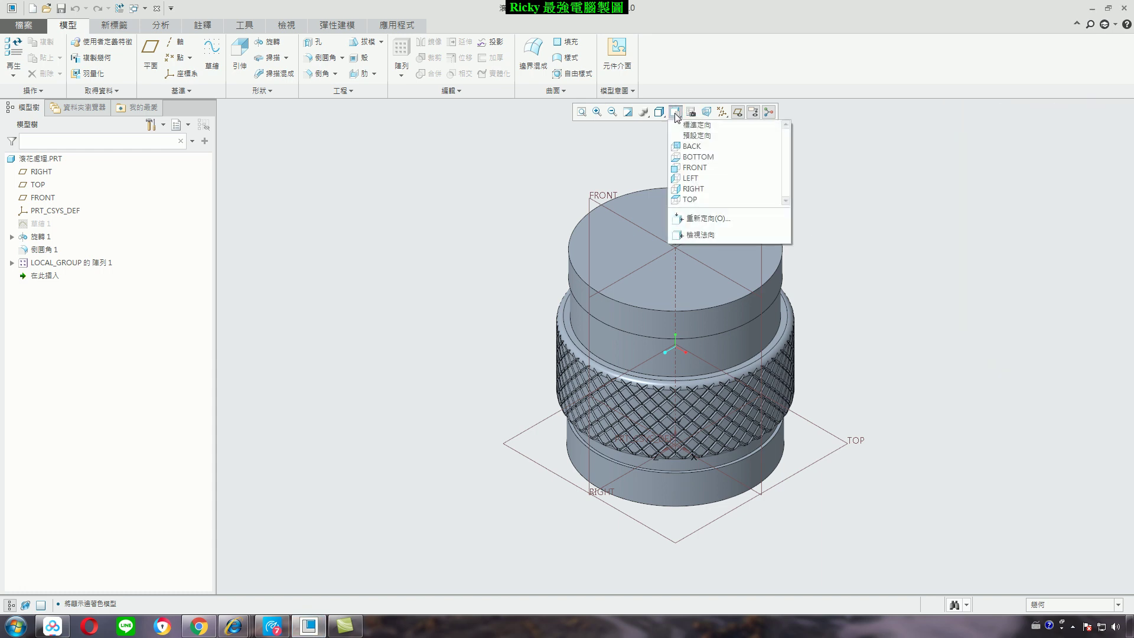
mouse_move(910, 382)
middle_mouse_down()
mouse_move(884, 303)
mouse_move(883, 381)
middle_mouse_up()
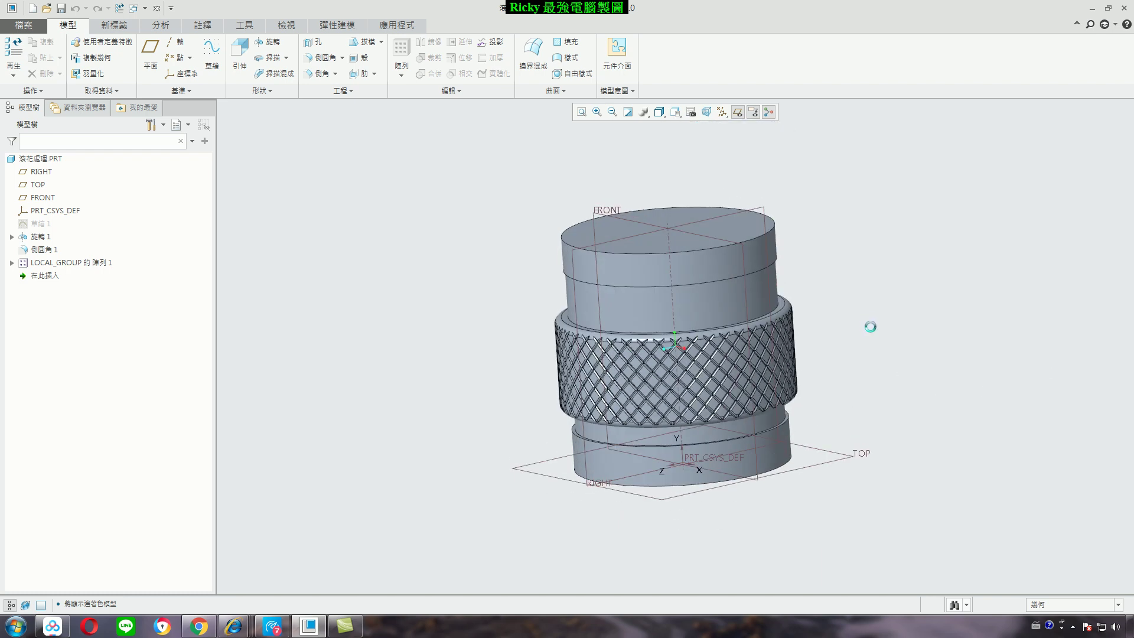